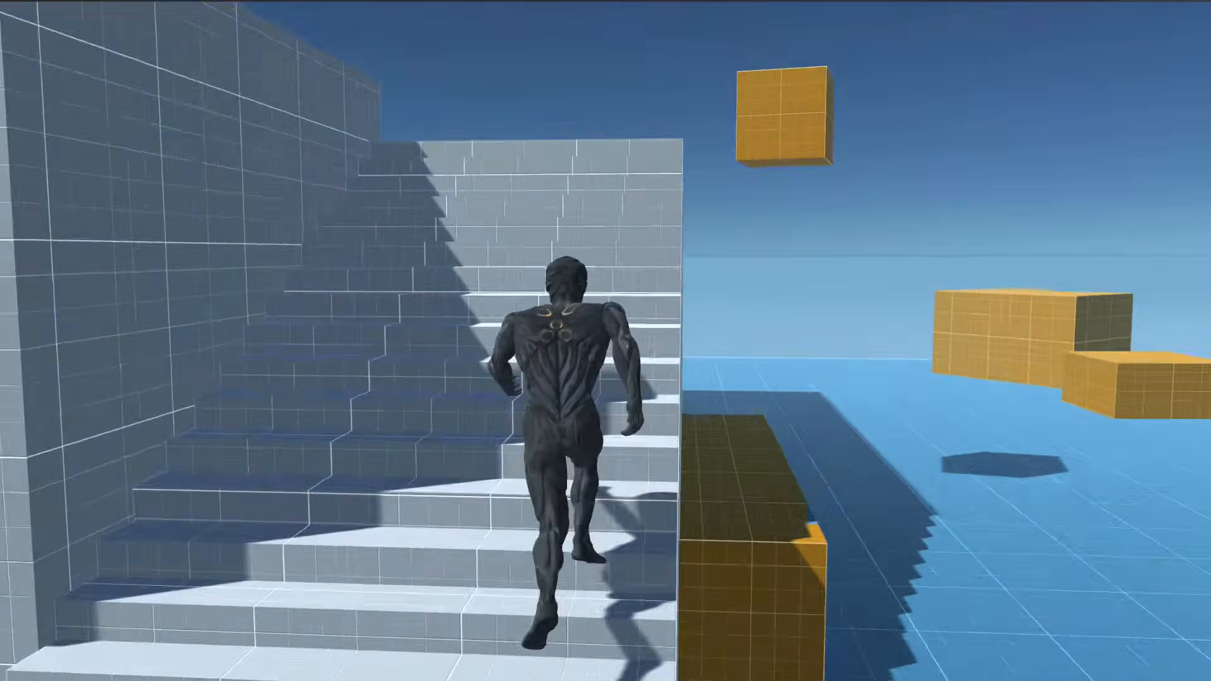
key("space")
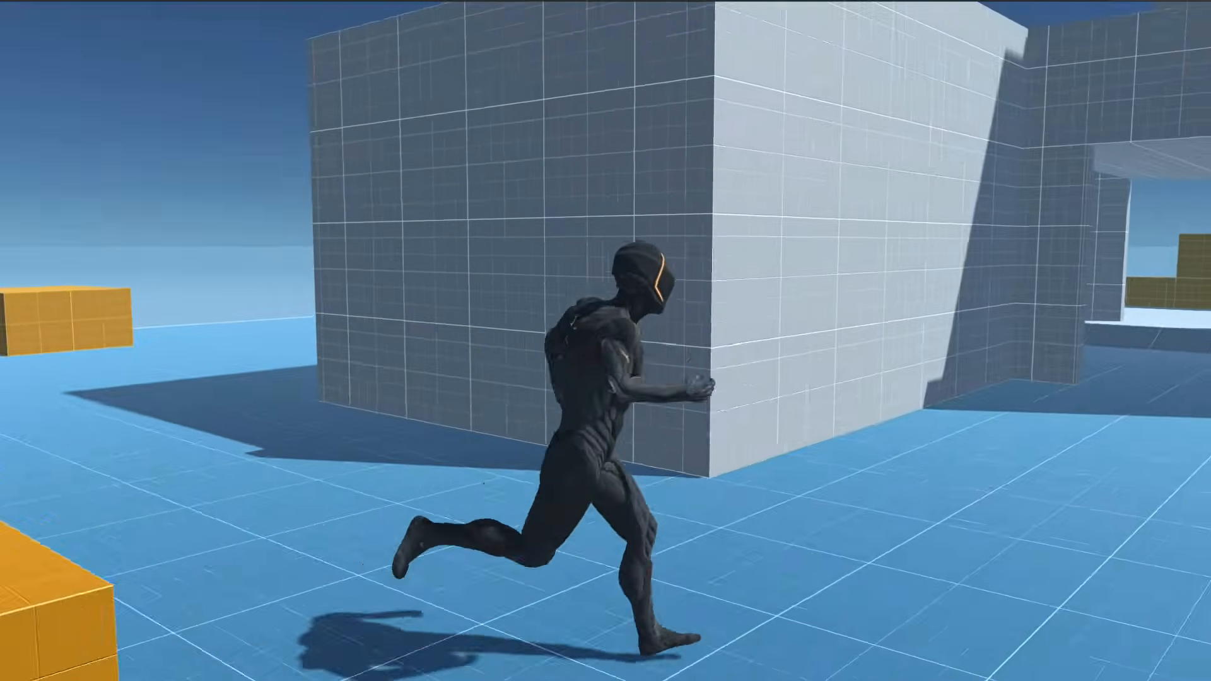
key("s")
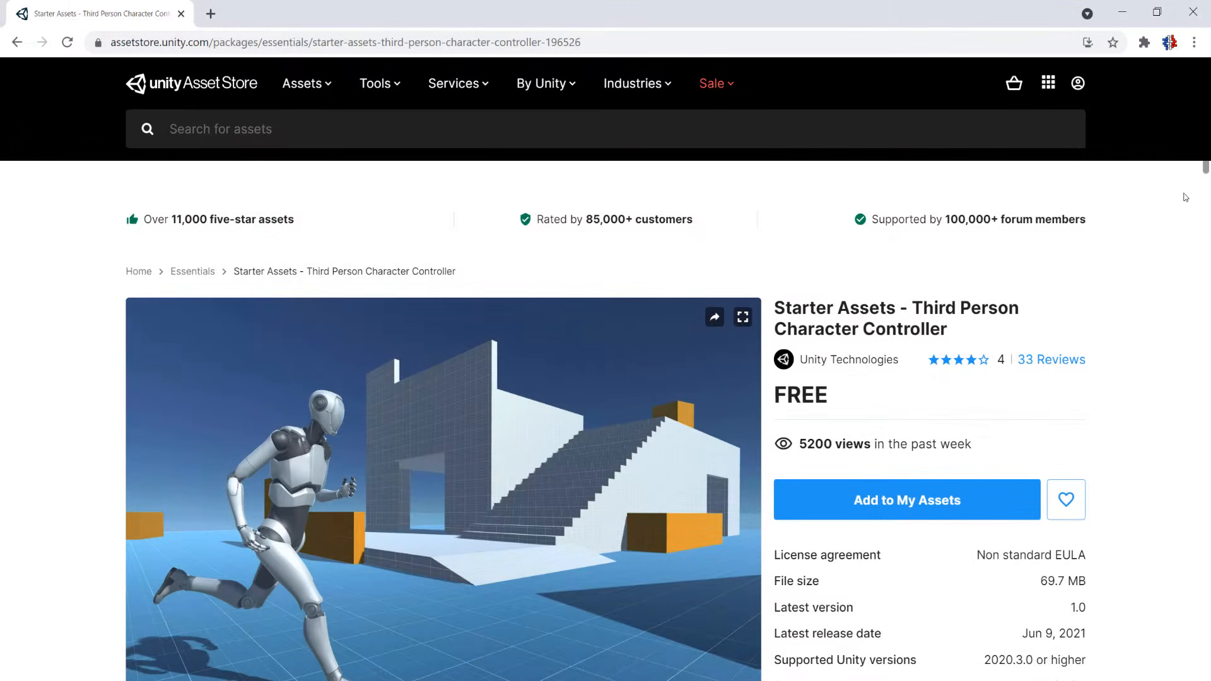
Add the free Starter Assets - Third Person Character Controller to My Assets and sign in with the Unity ID.
middle_click(1193, 194)
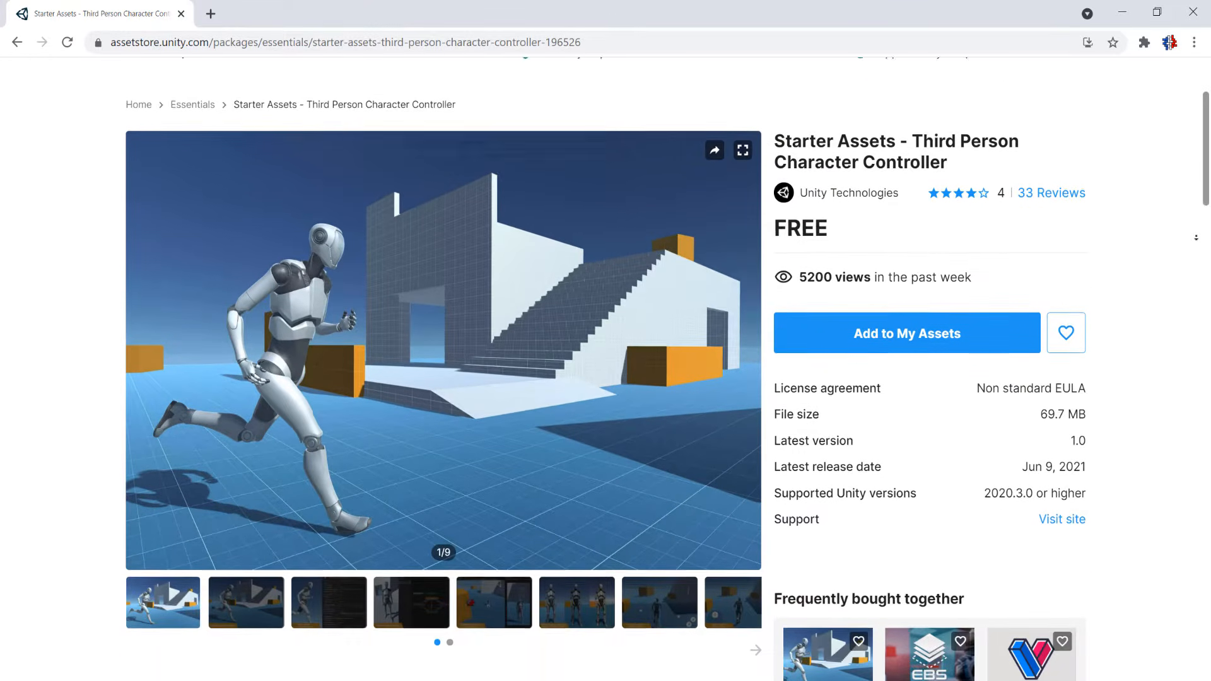
middle_click(1196, 237)
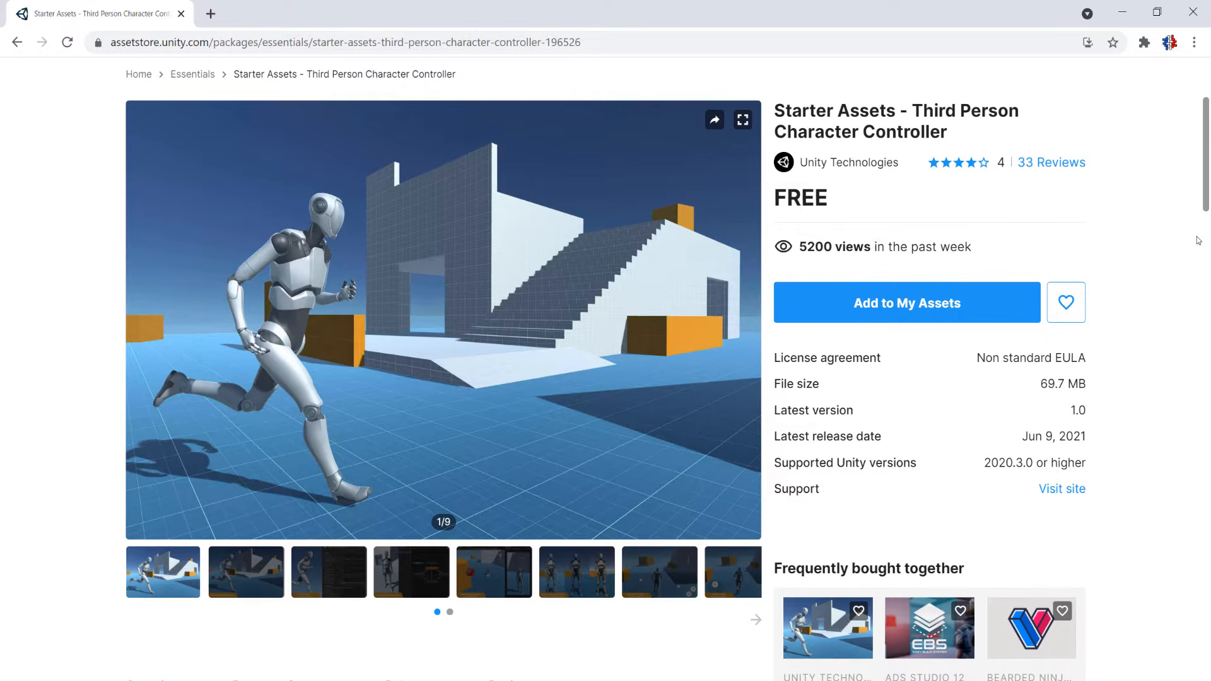
left_click(958, 293)
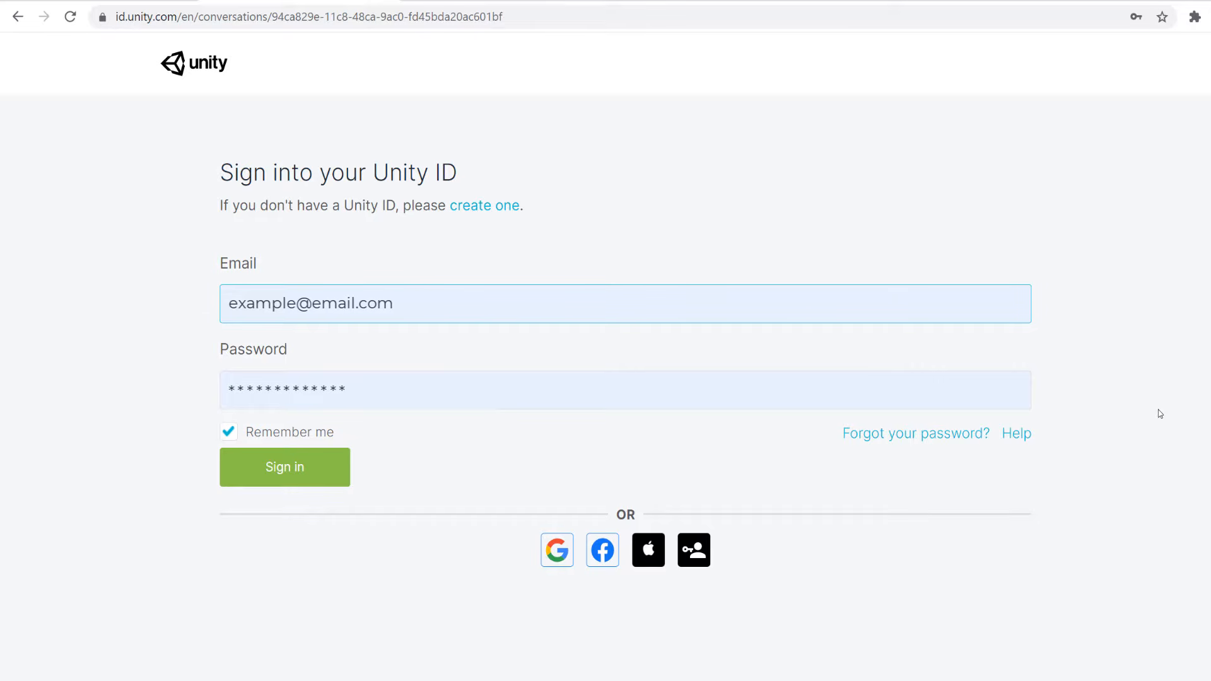
left_click(289, 478)
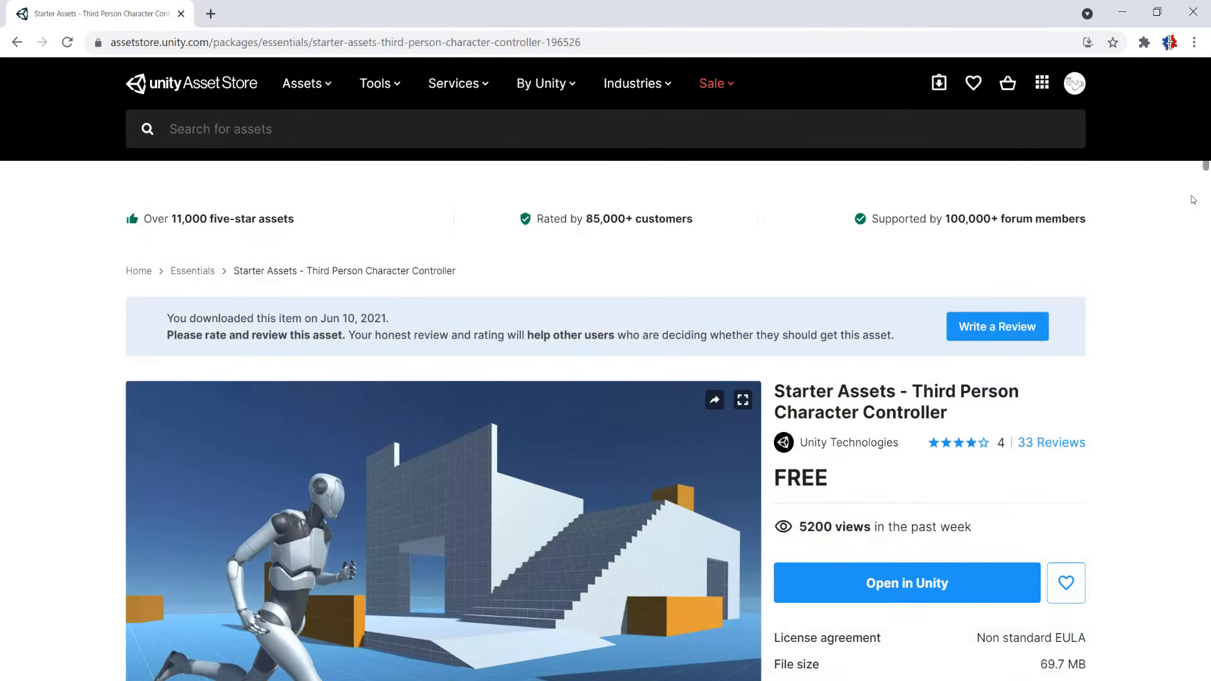
Open the Third Person Character Controller asset from its store page in the Unity Editor.
scroll(1186, 204, "down", 3)
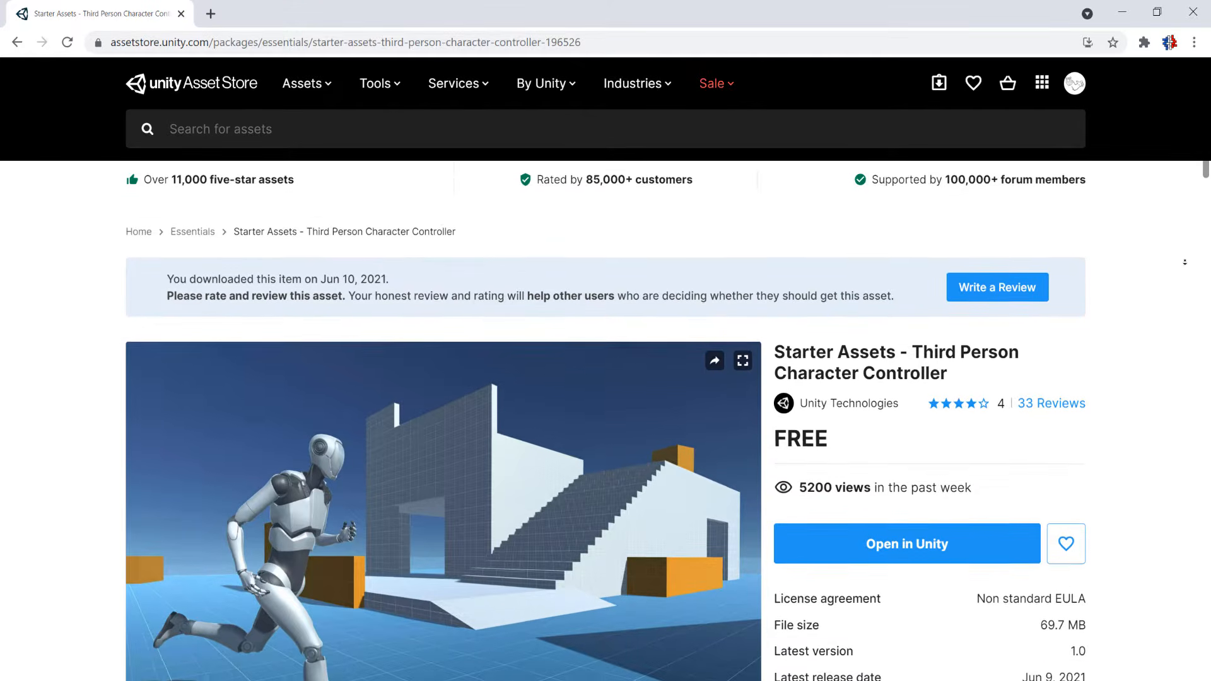
scroll(1186, 263, "down", 1)
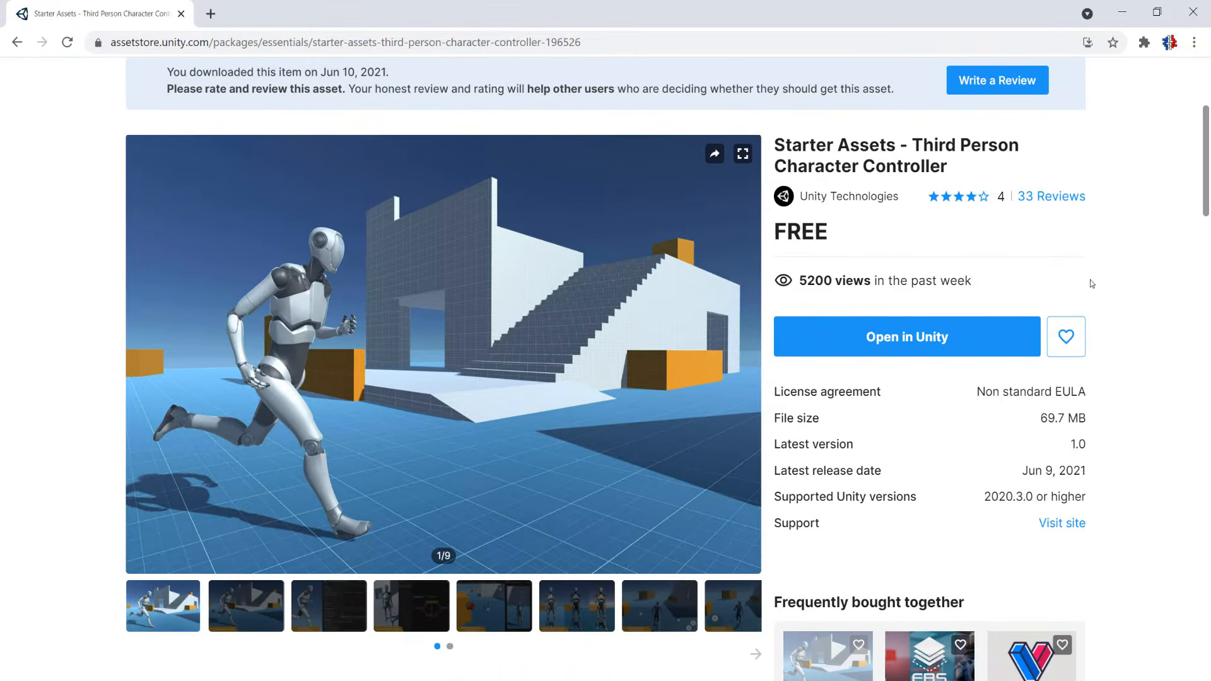
left_click(875, 338)
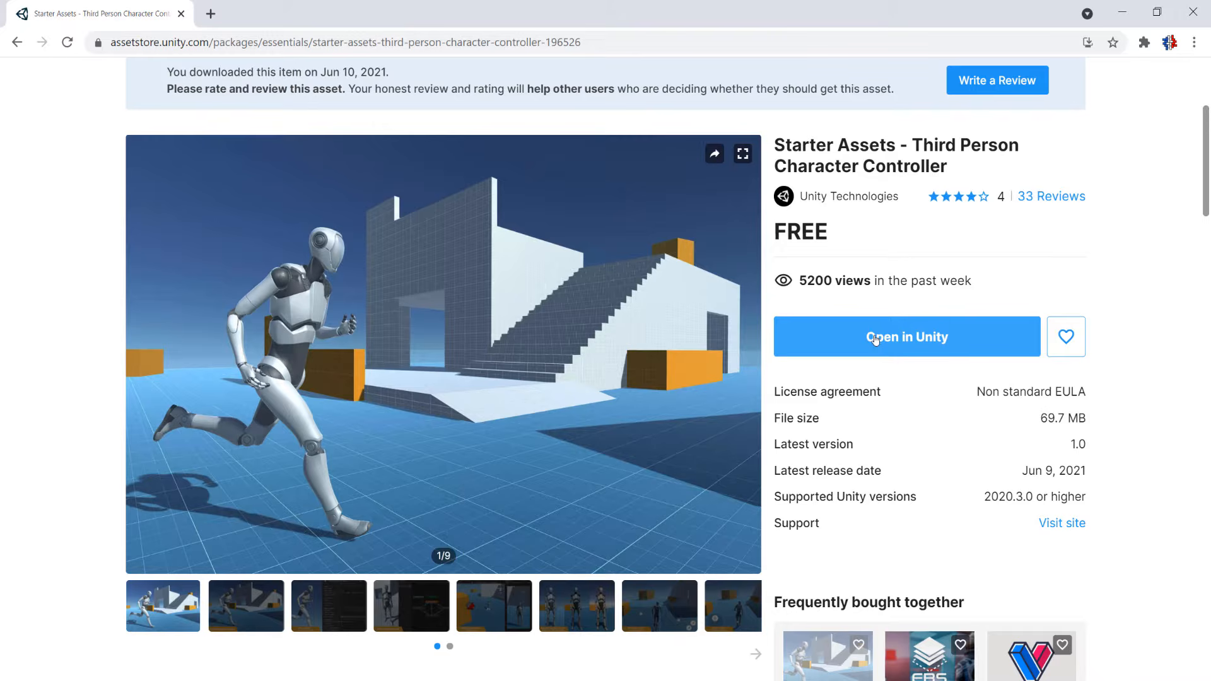
left_click(875, 338)
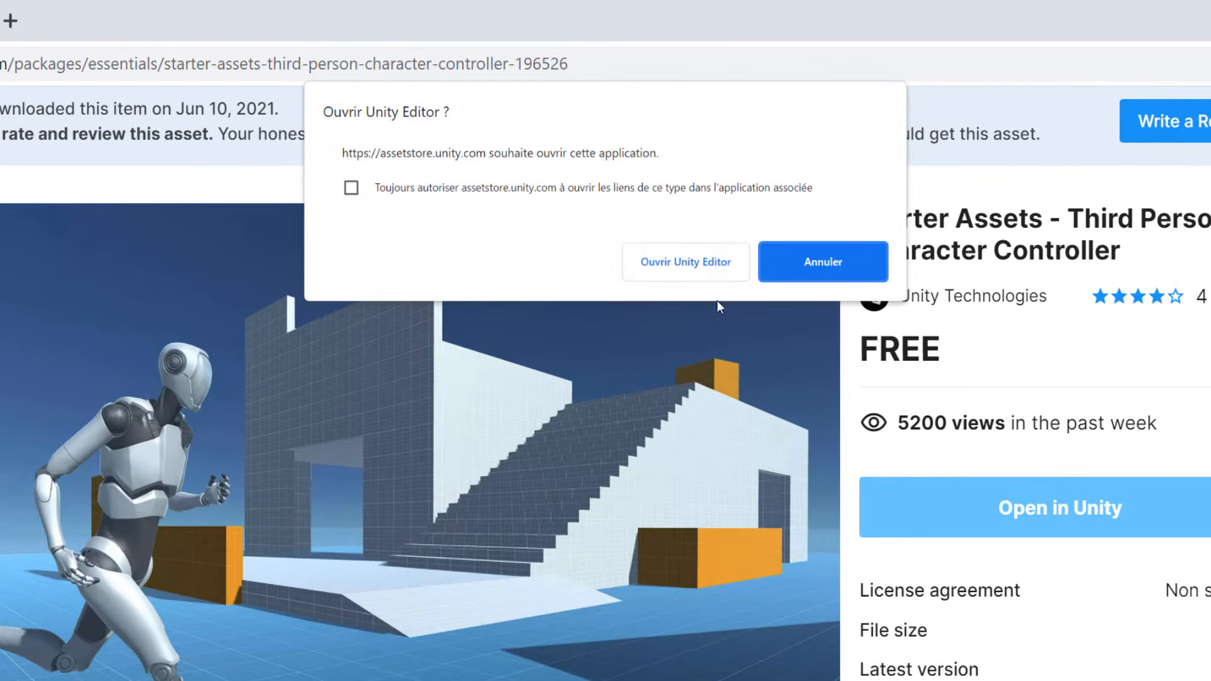
left_click(686, 263)
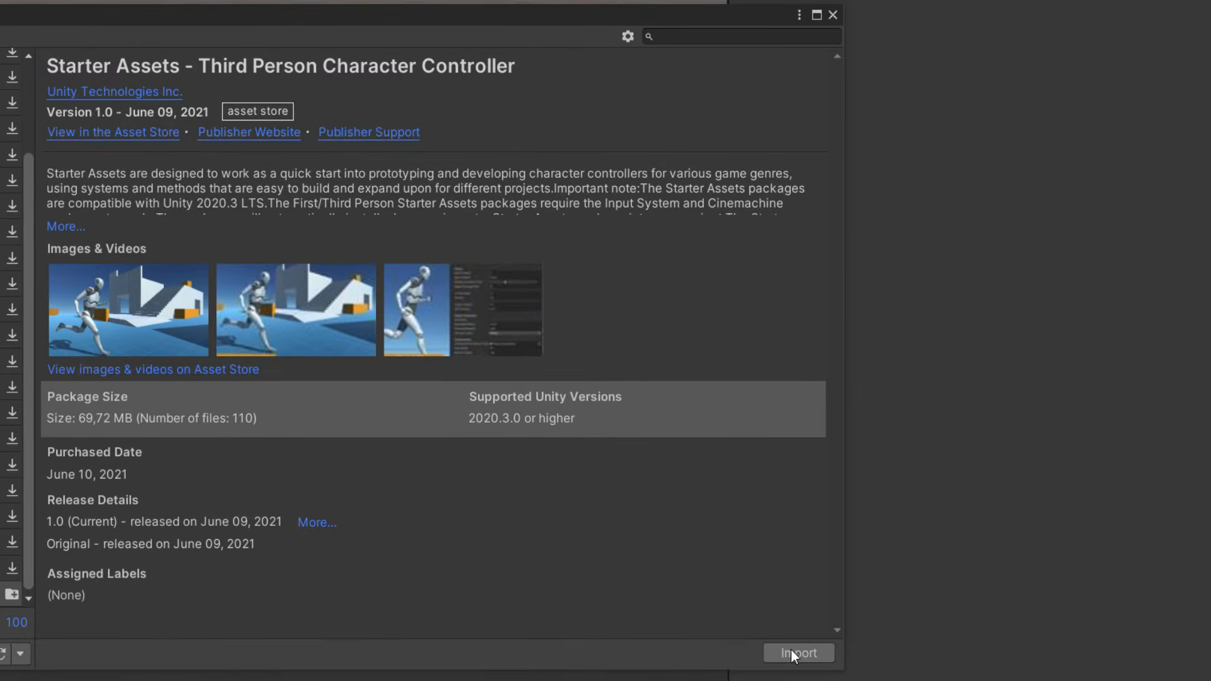
Import all files of the Third Person Character Controller package and enable the new input system backends with an editor restart.
left_click(796, 656)
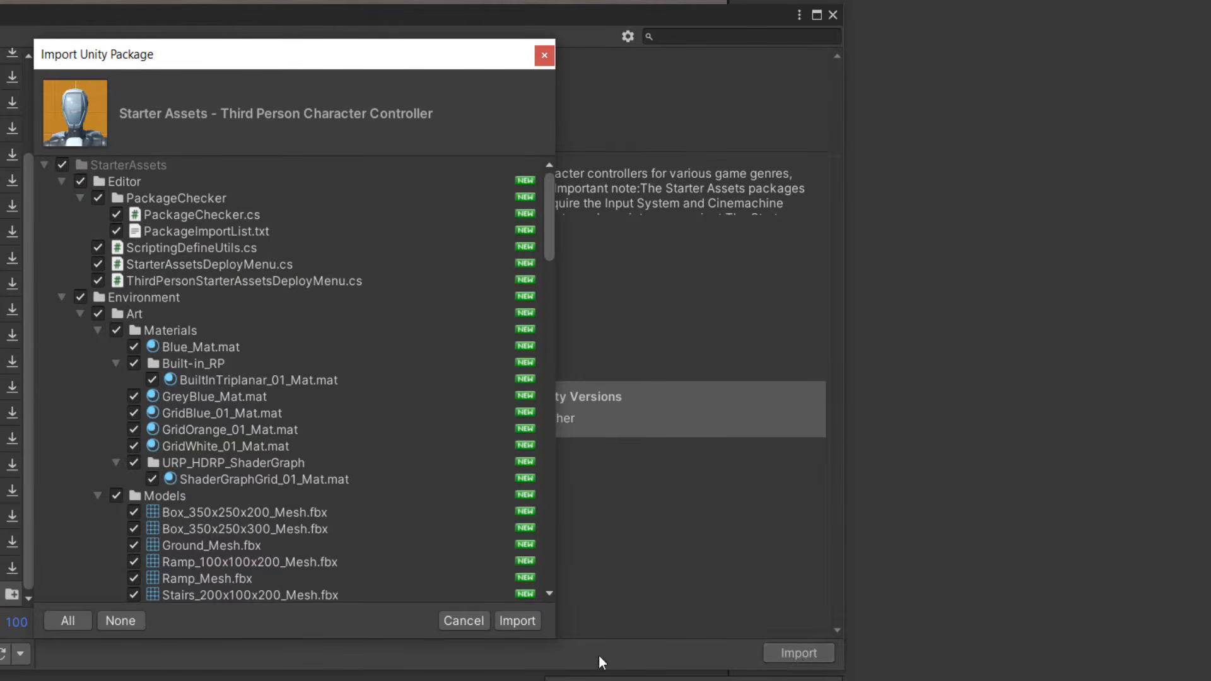
left_click(521, 624)
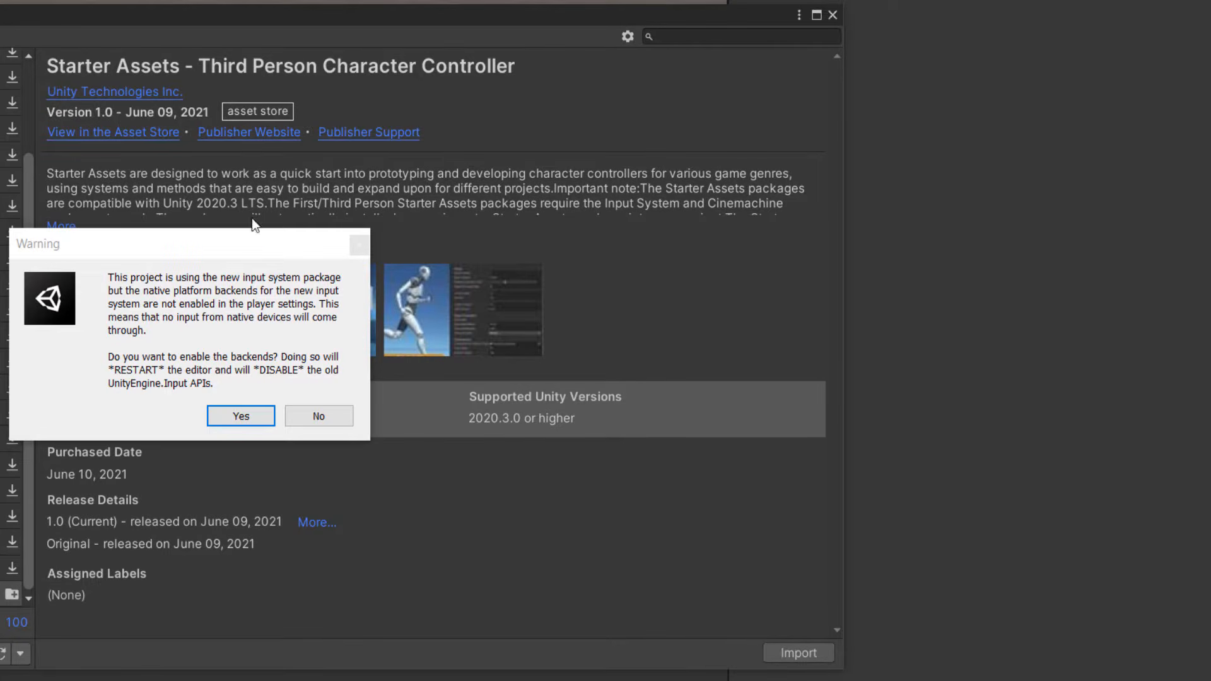
left_click(243, 414)
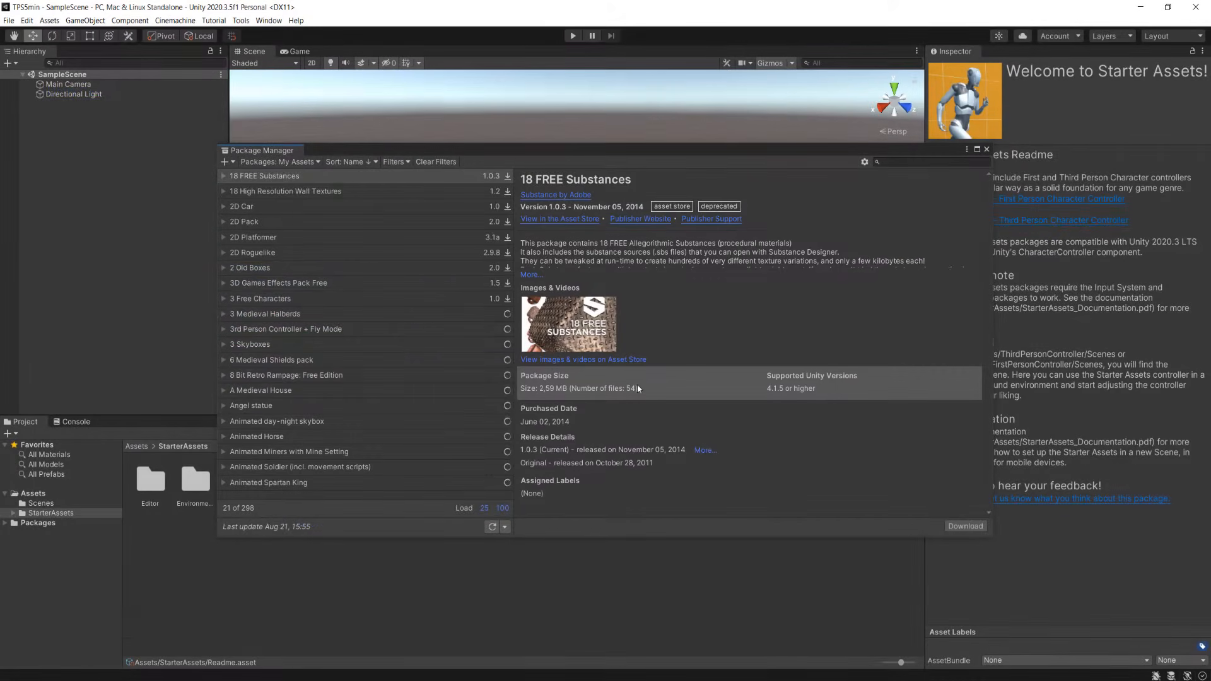
left_click(987, 150)
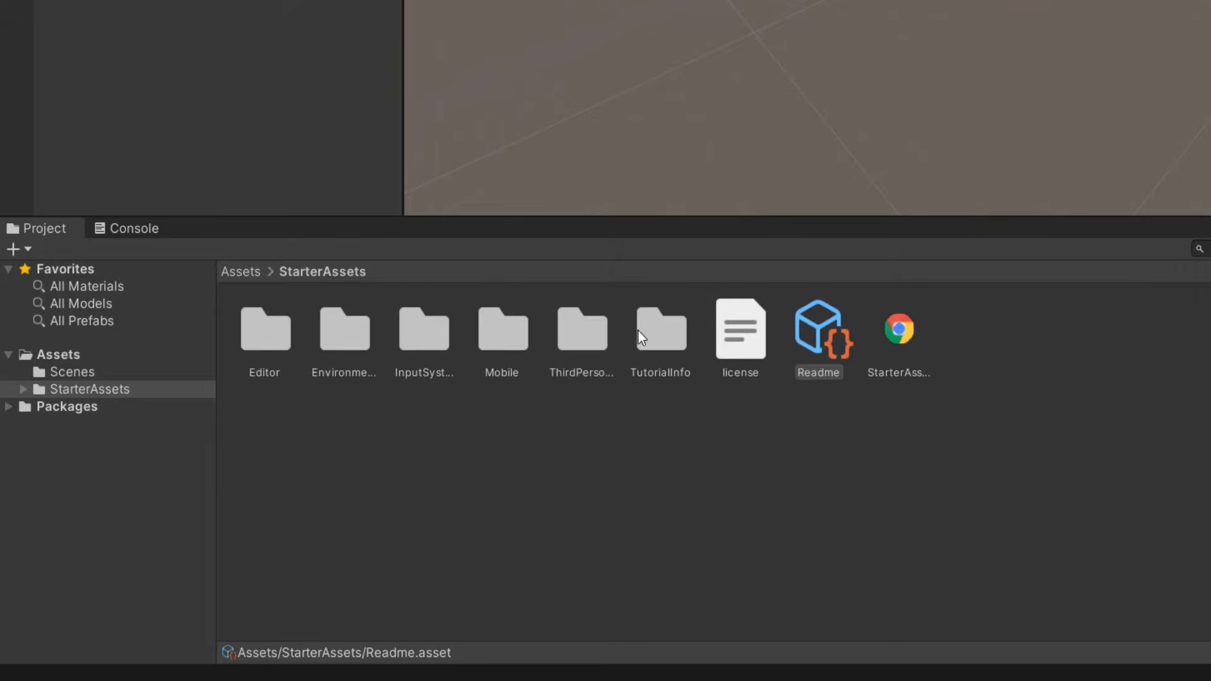
Open the Playground scene from StarterAssets/ThirdPersonController/Scenes and enlarge the Scene view.
left_click(569, 331)
double_click(582, 328)
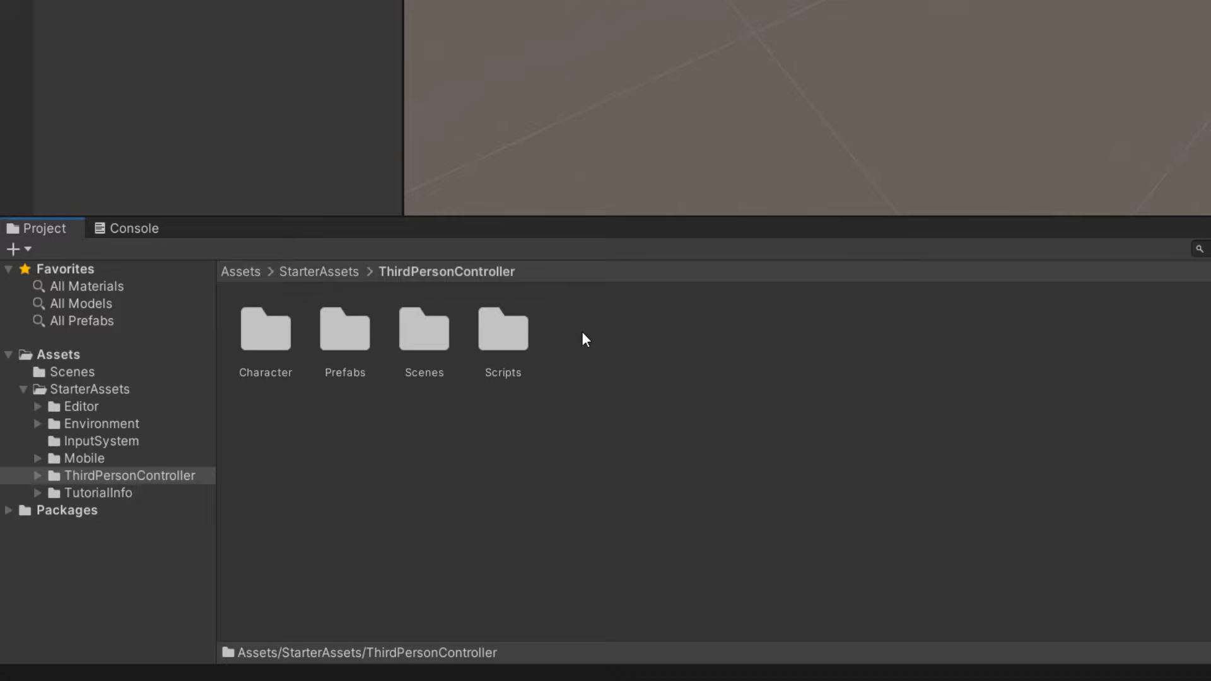
double_click(418, 332)
double_click(346, 334)
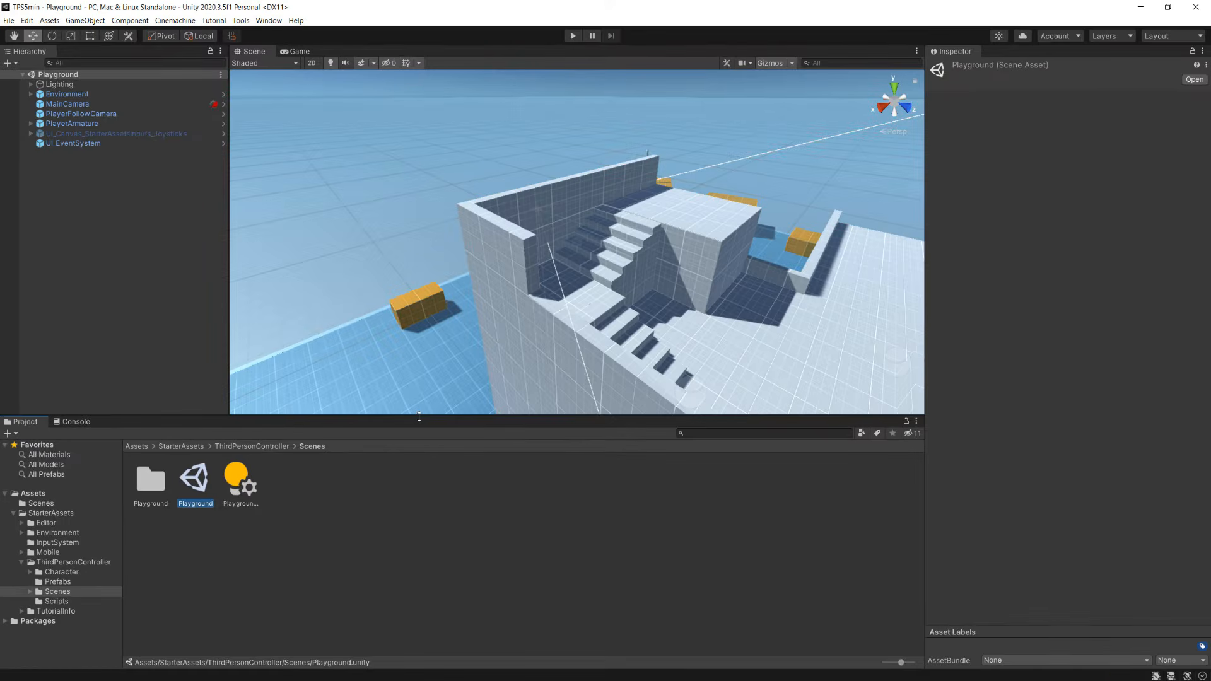
left_click_drag(419, 417, 418, 473)
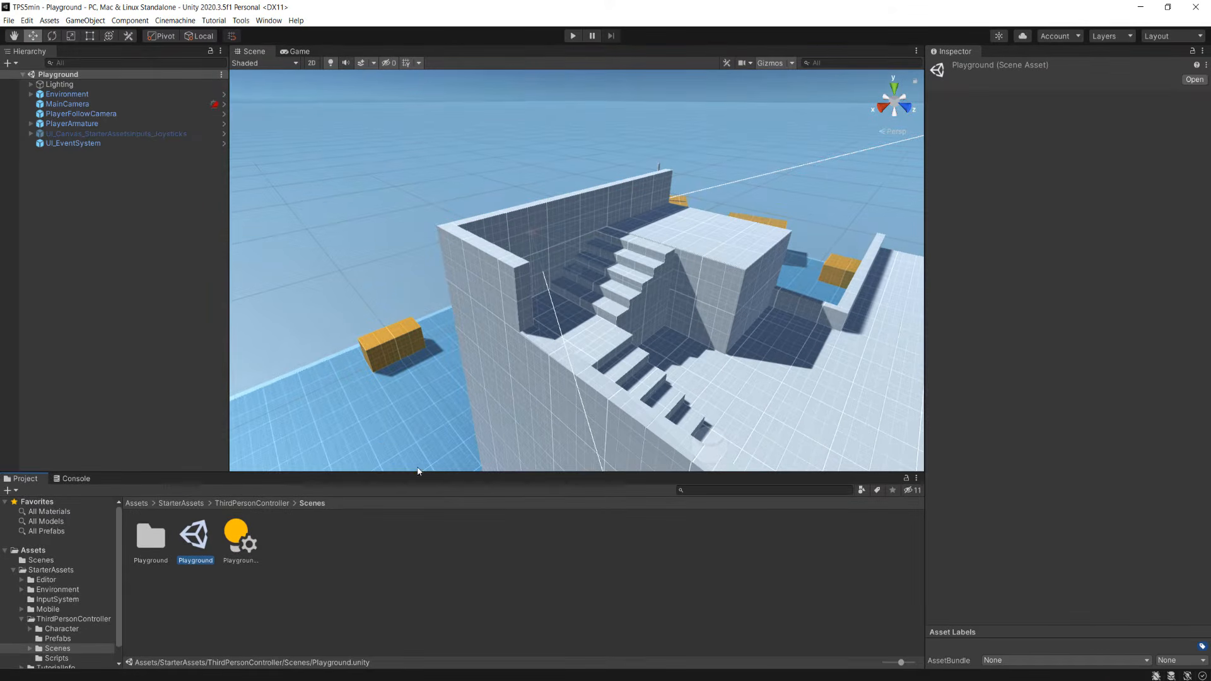
Play the Playground scene and turn off Low Resolution Aspect Ratios for the Game view.
left_click(573, 36)
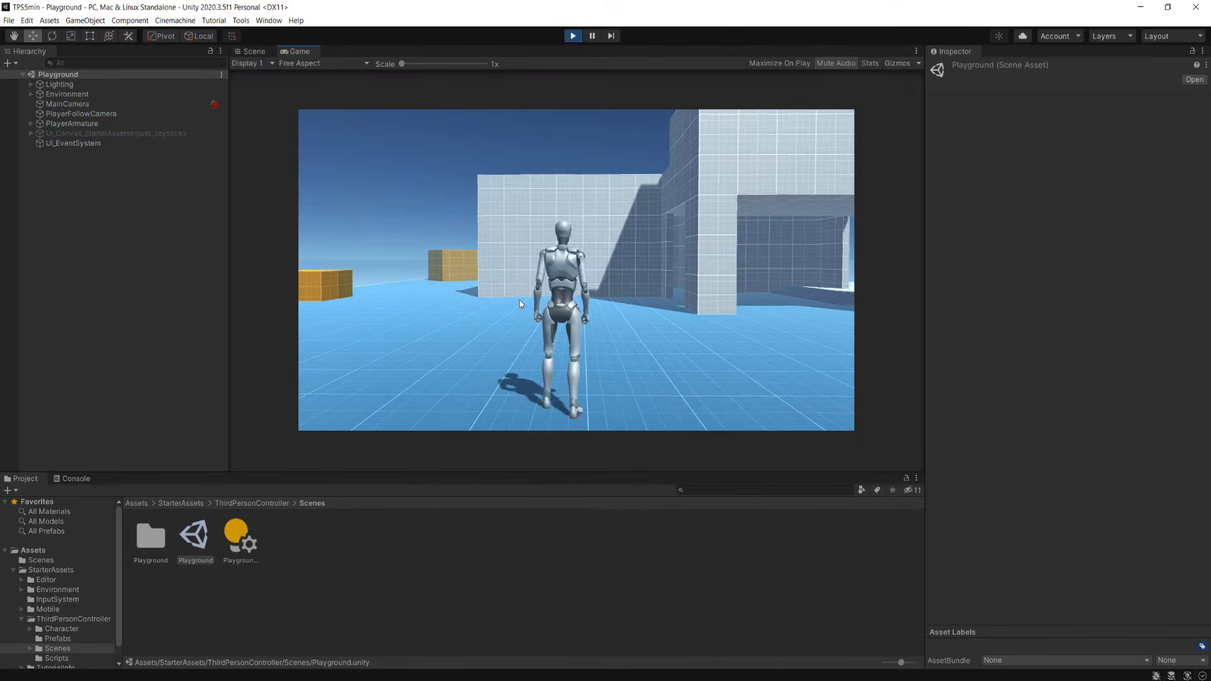
left_click(520, 300)
key("w")
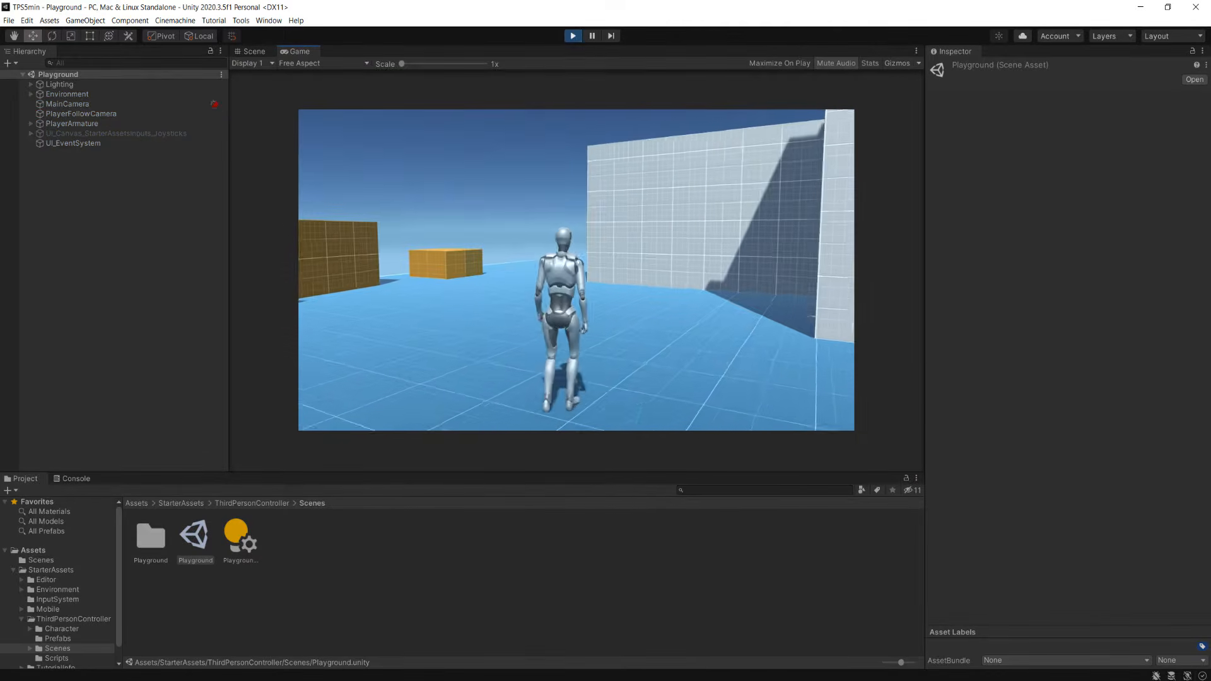
key("Escape")
left_click(320, 63)
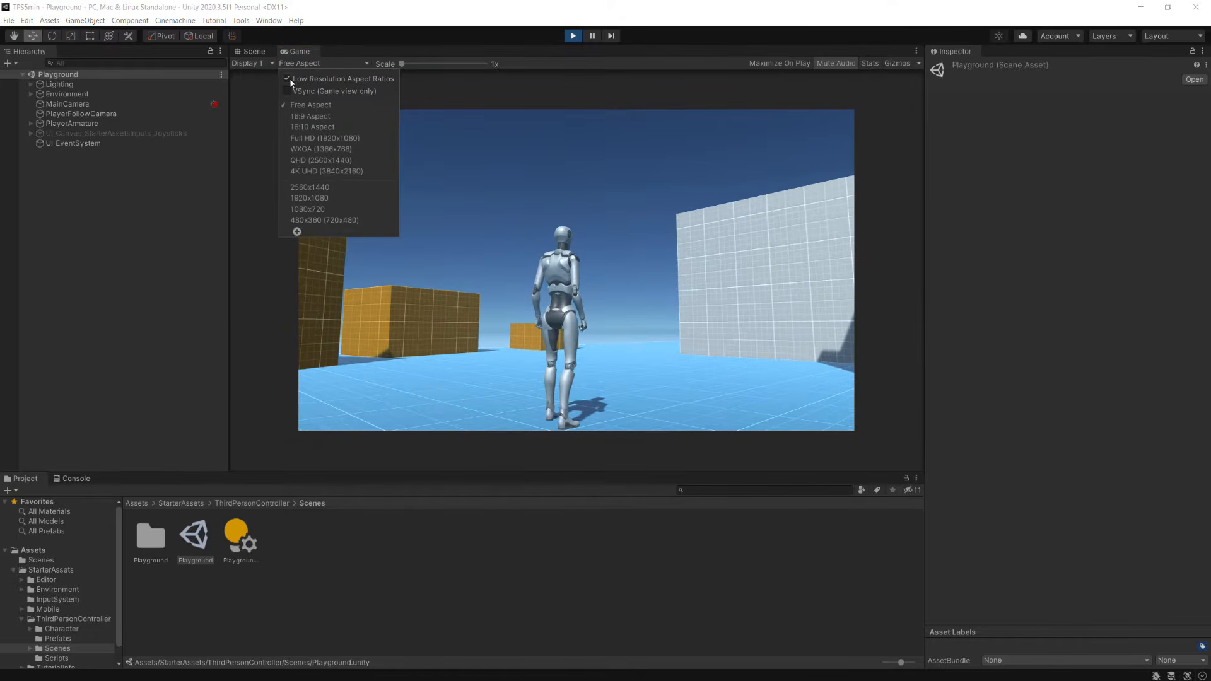
left_click(290, 80)
left_click(300, 64)
left_click(385, 166)
Walk and sprint the robot character around the playground in several directions to test its controls.
key("w")
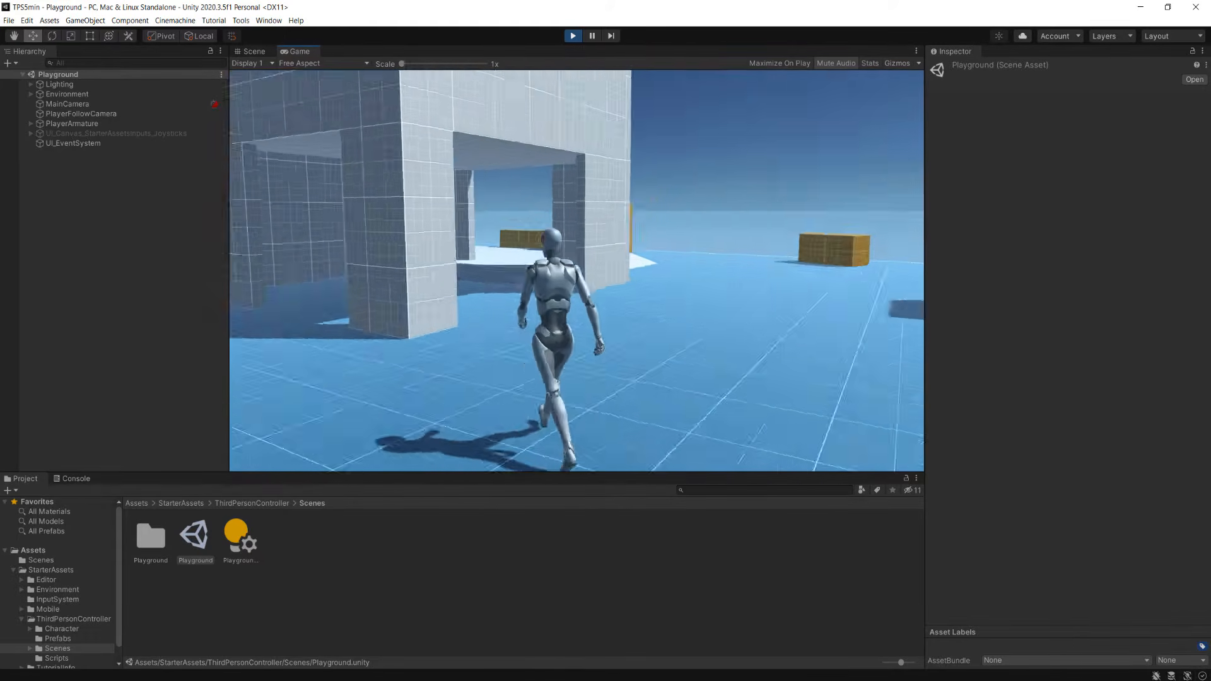
key("shift+w")
key("d")
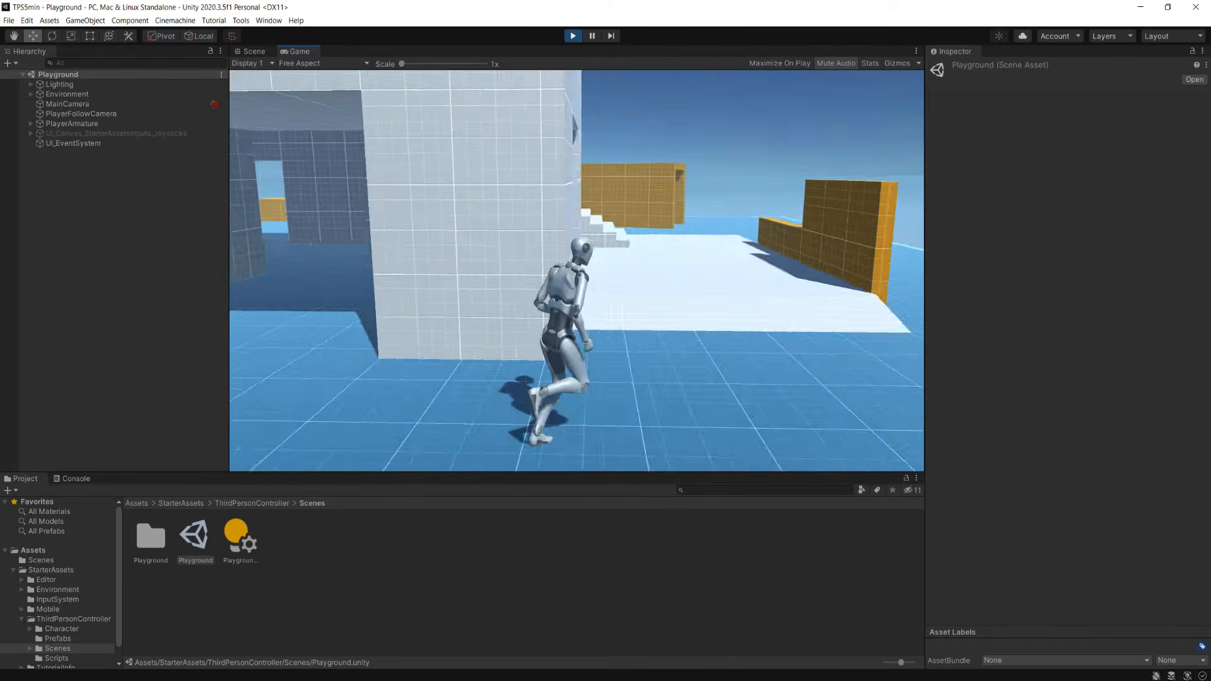
key("shift+w")
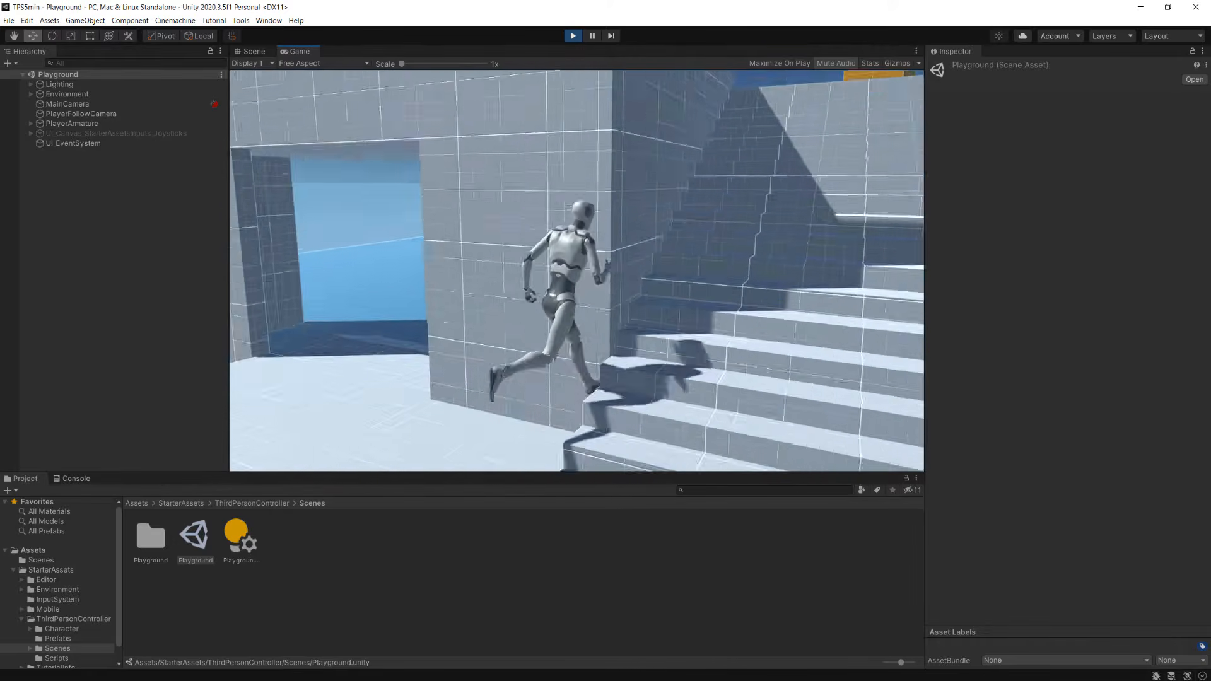
key("s")
key("a")
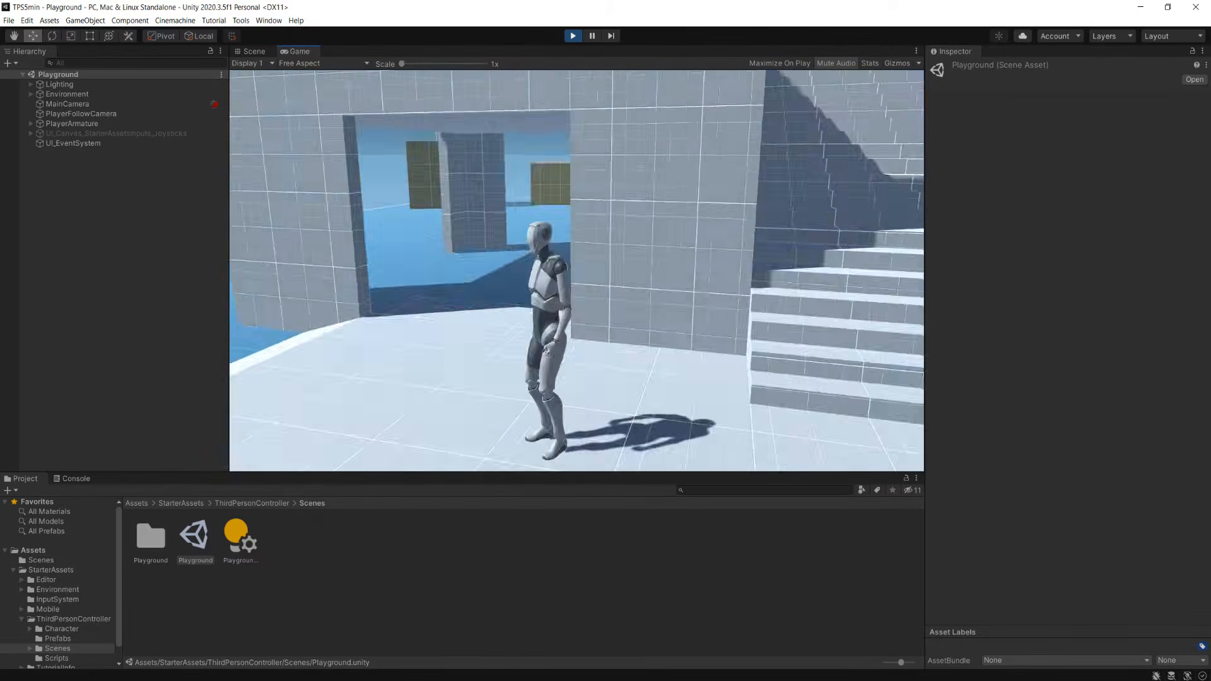
key("shift+w")
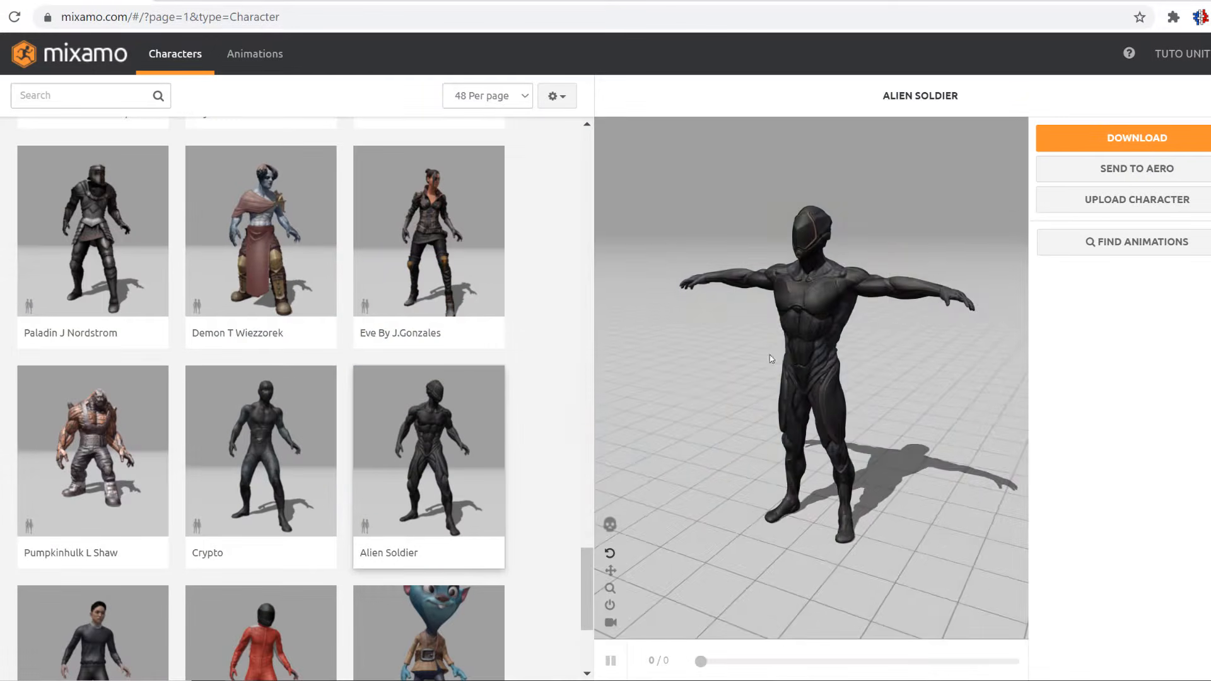
Switch to Mixamo and examine the Alien Soldier character from several angles.
left_click_drag(775, 354, 801, 343)
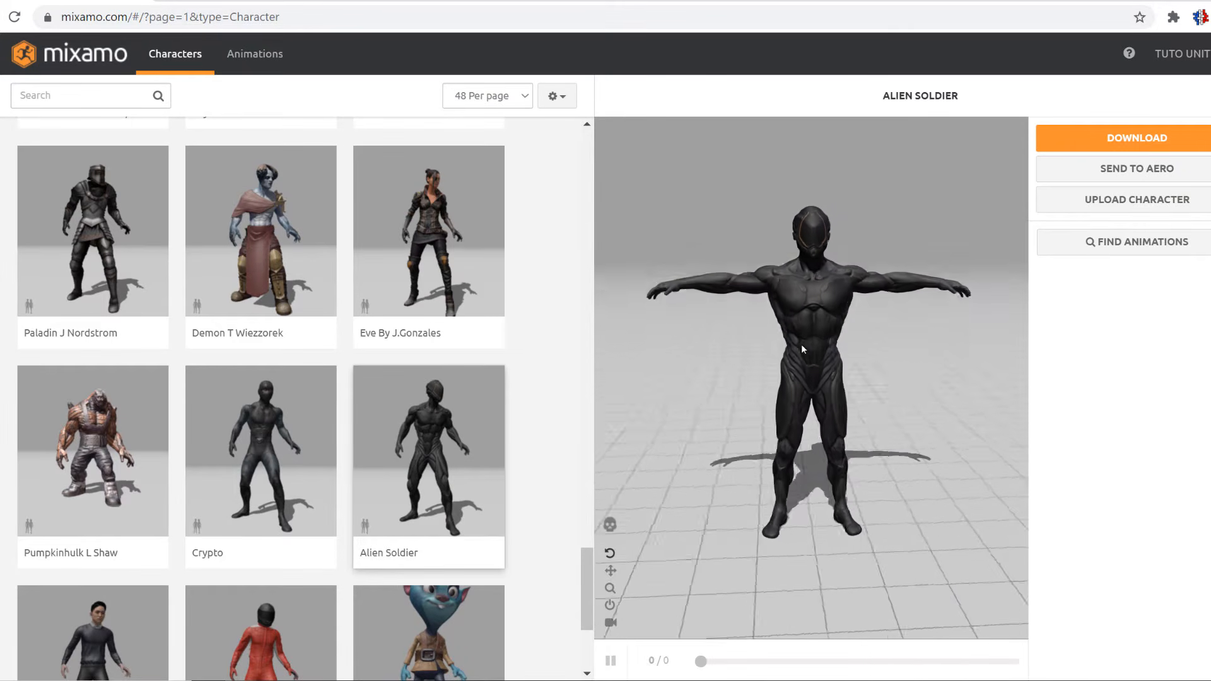
left_click(611, 606)
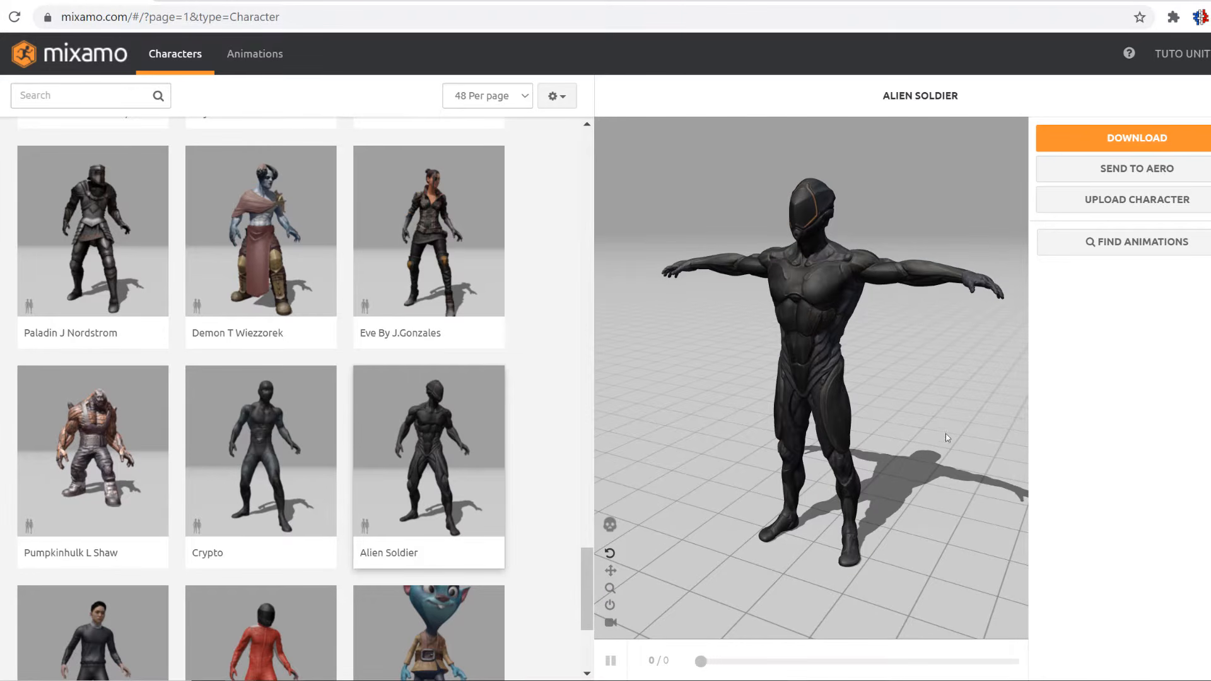
left_click_drag(916, 408, 799, 381)
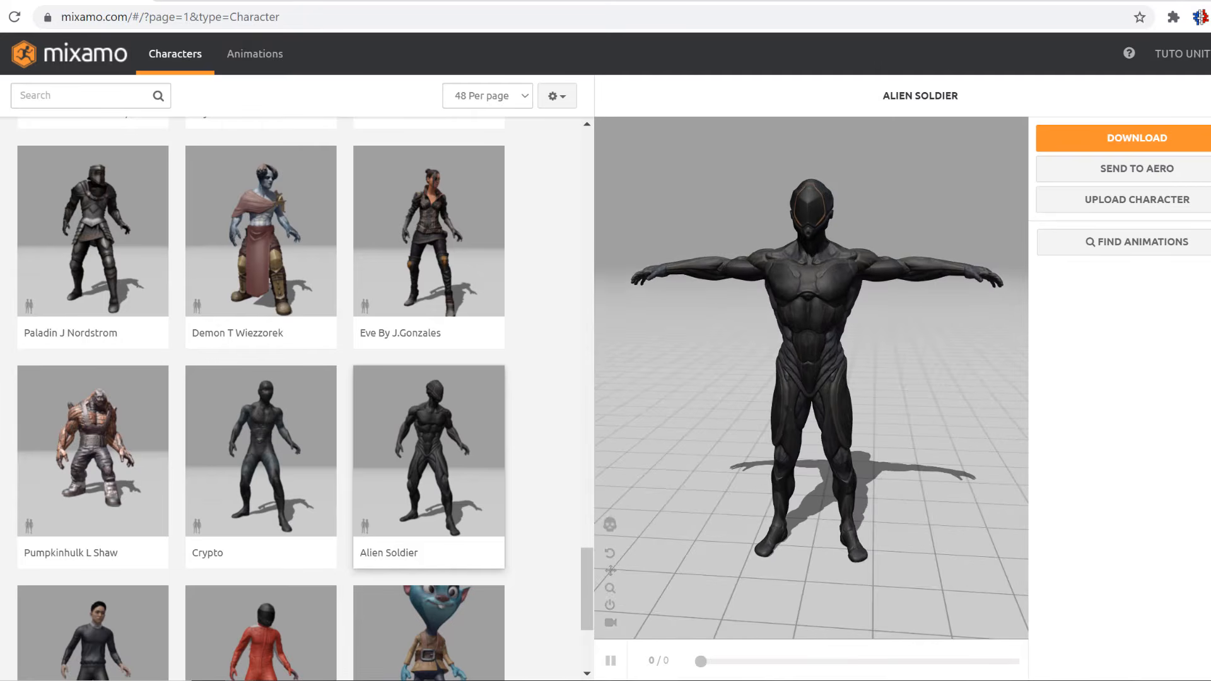
left_click(610, 605)
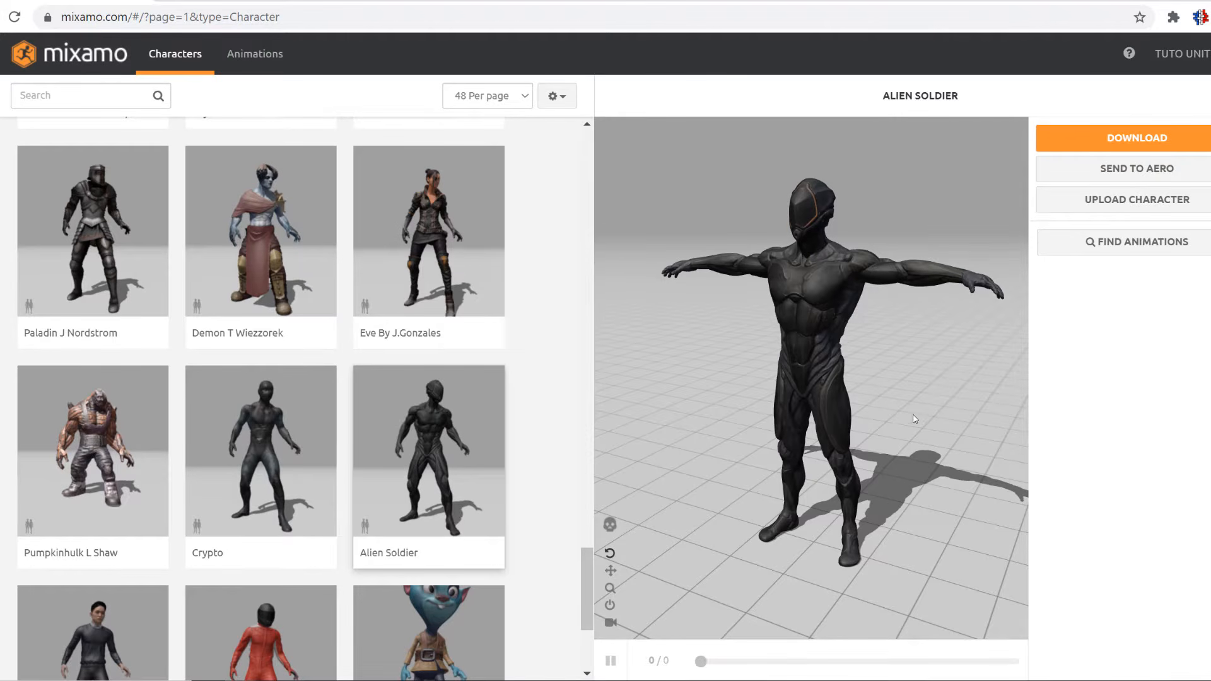
left_click_drag(910, 400, 703, 400)
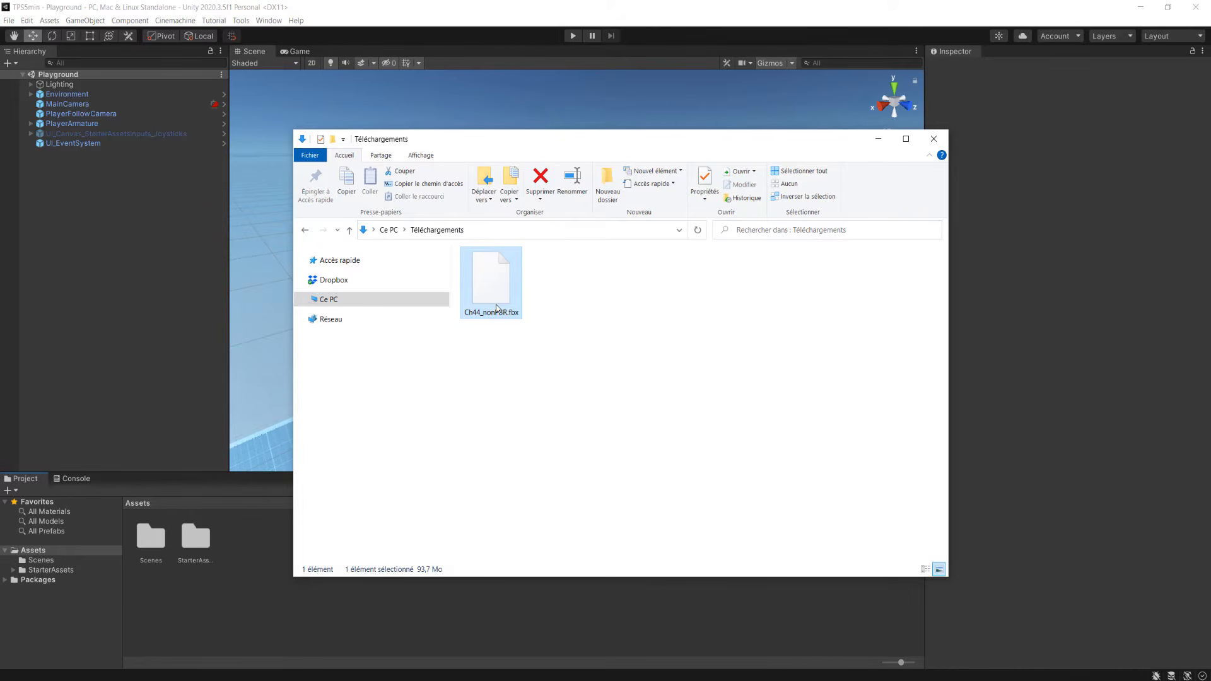
Import the downloaded Ch44_nonPBR.fbx model into the Assets folder of the Unity project.
left_click_drag(496, 309, 205, 617)
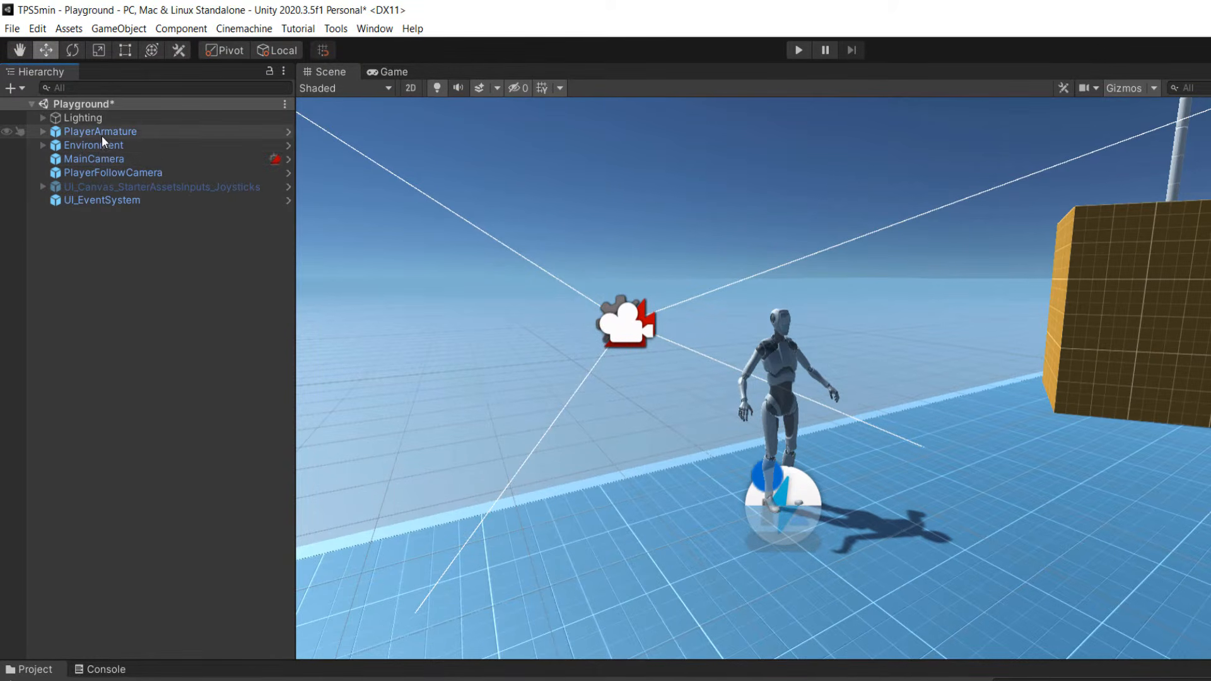
Unpack the PlayerArmature prefab completely in the Playground scene.
right_click(101, 133)
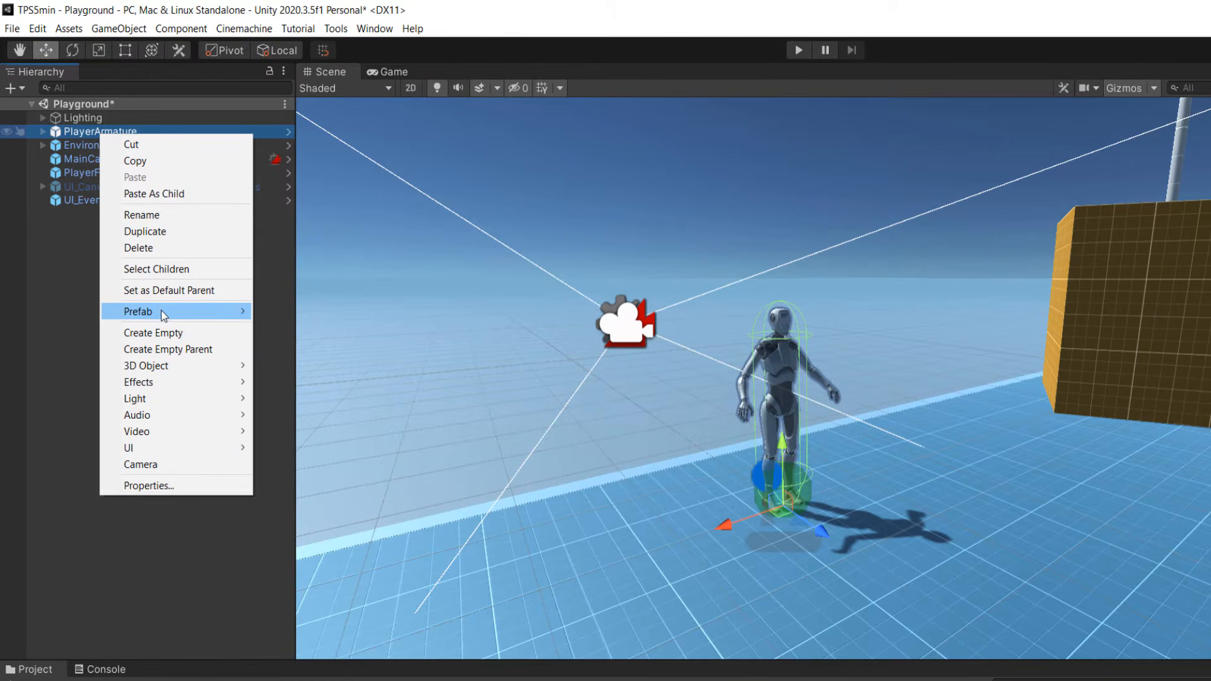
mouse_move(160, 310)
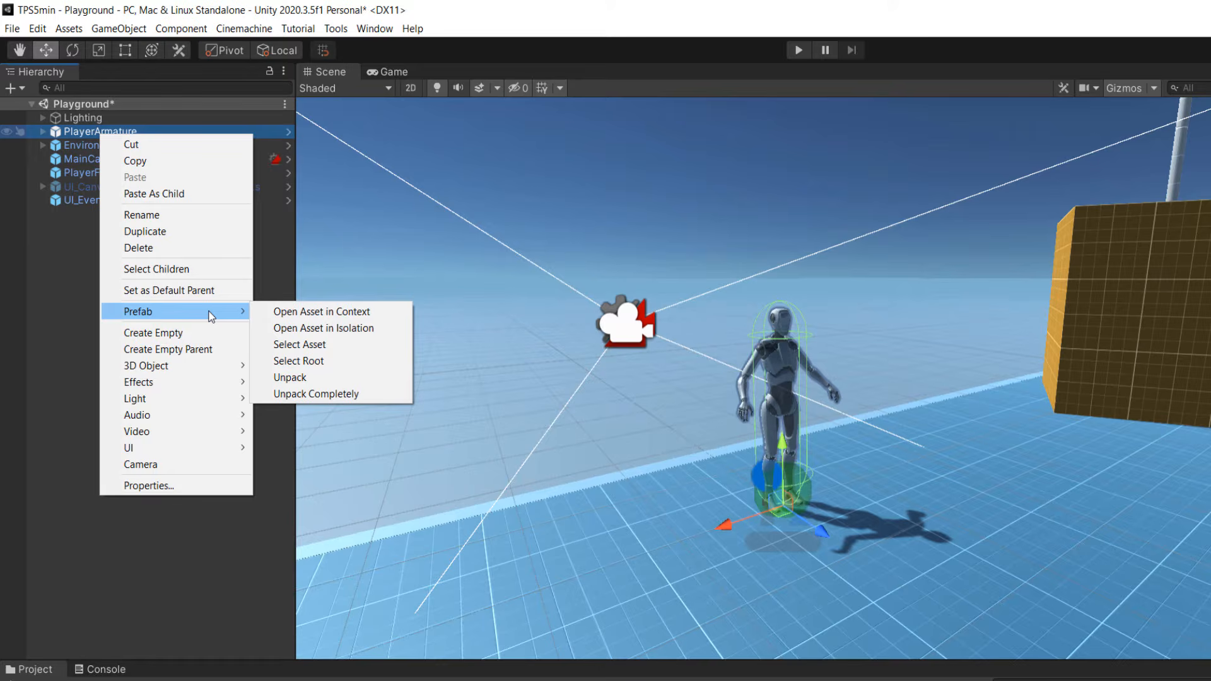
left_click(325, 394)
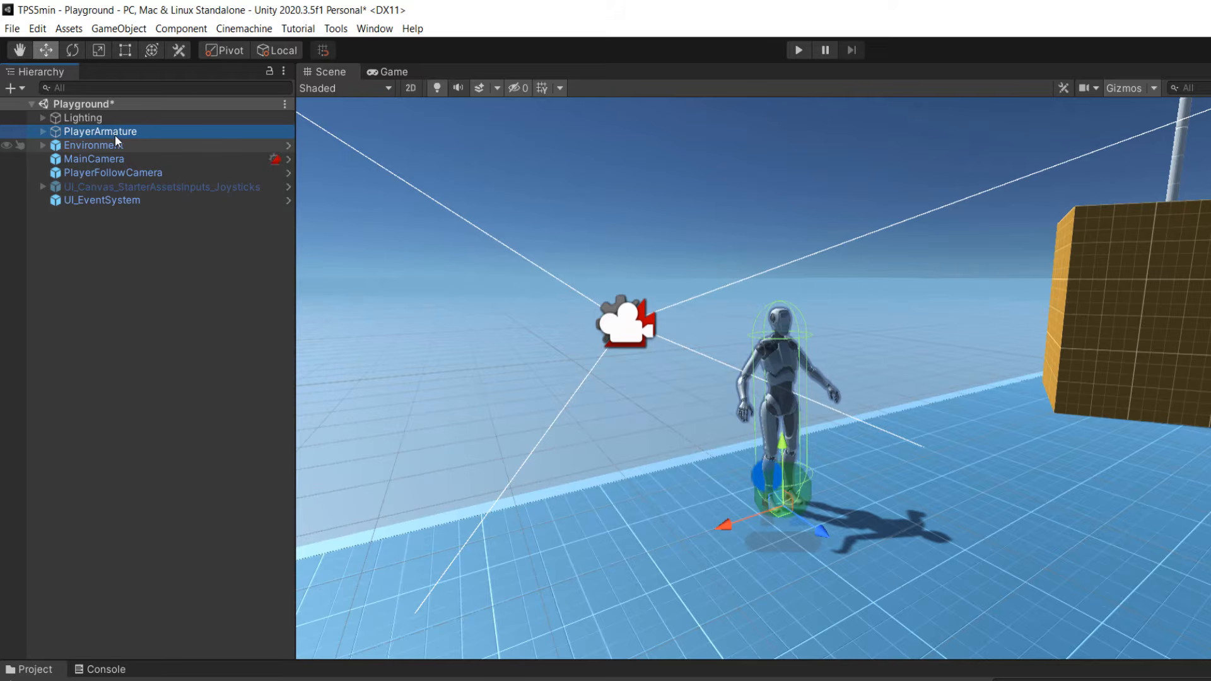
Delete the robot's Armature_Mesh from the Geometry object inside PlayerArmature.
left_click(42, 132)
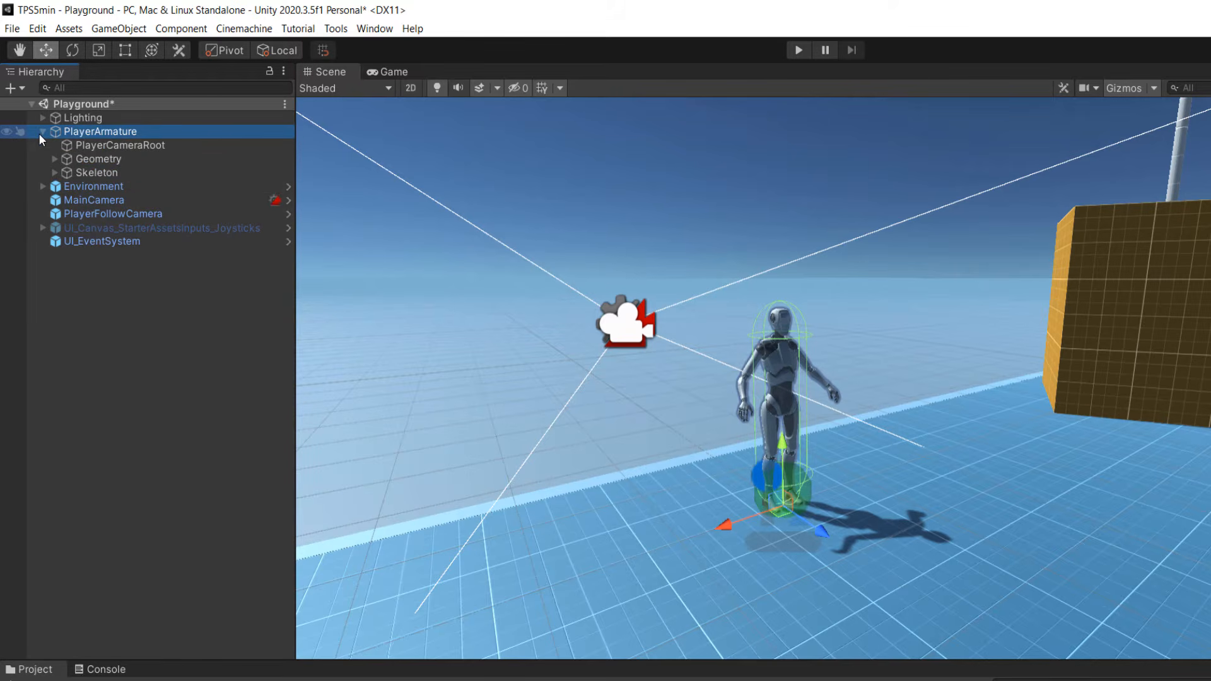
left_click(55, 160)
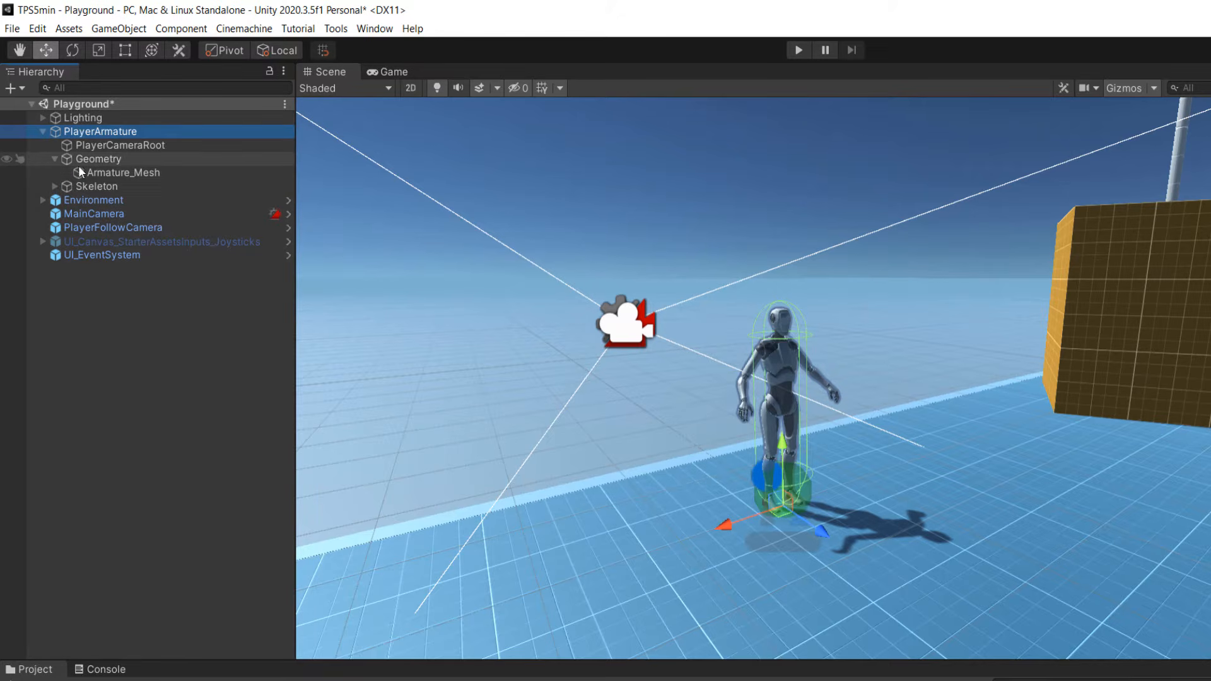
left_click(111, 173)
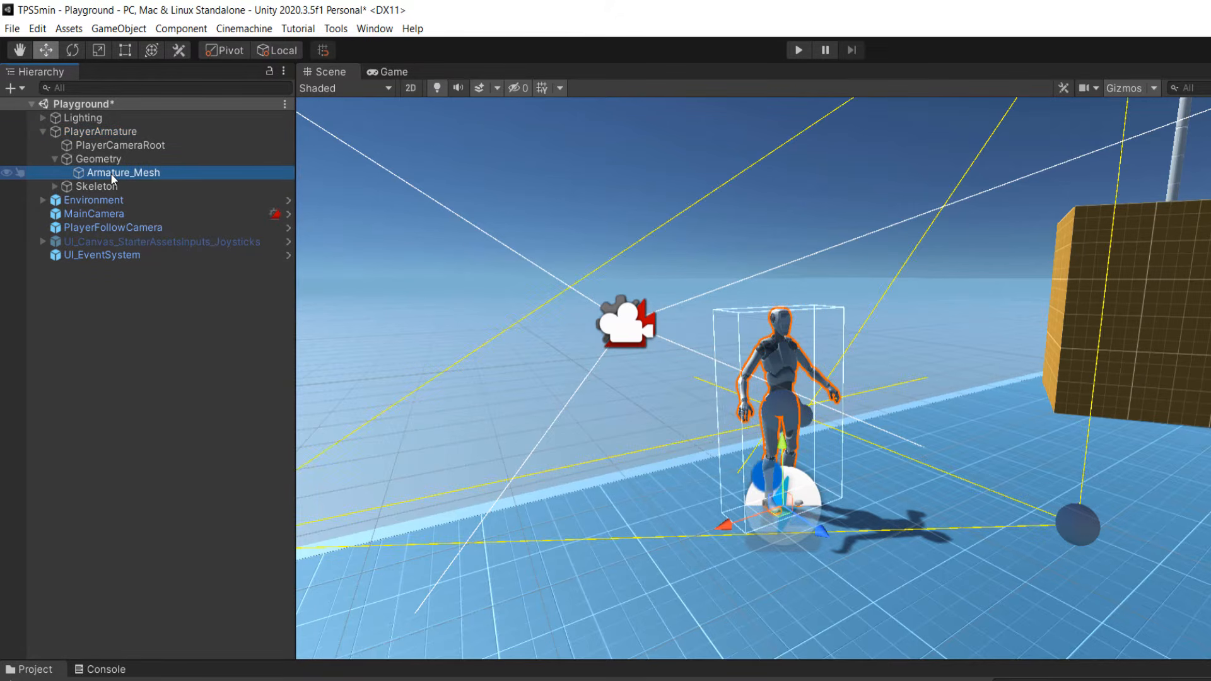
key("Delete")
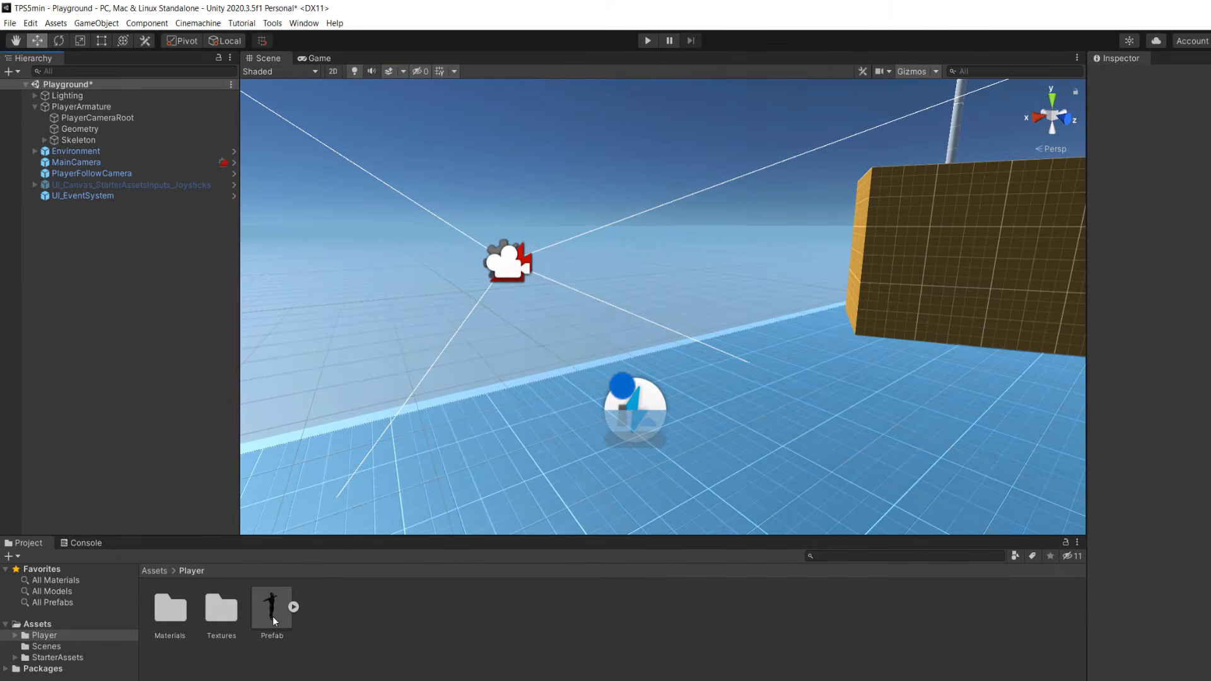
Place the Prefab model from the Player folder under PlayerArmature's Geometry object and remove its Animator component.
left_click_drag(273, 617, 156, 464)
left_click_drag(80, 130, 81, 130)
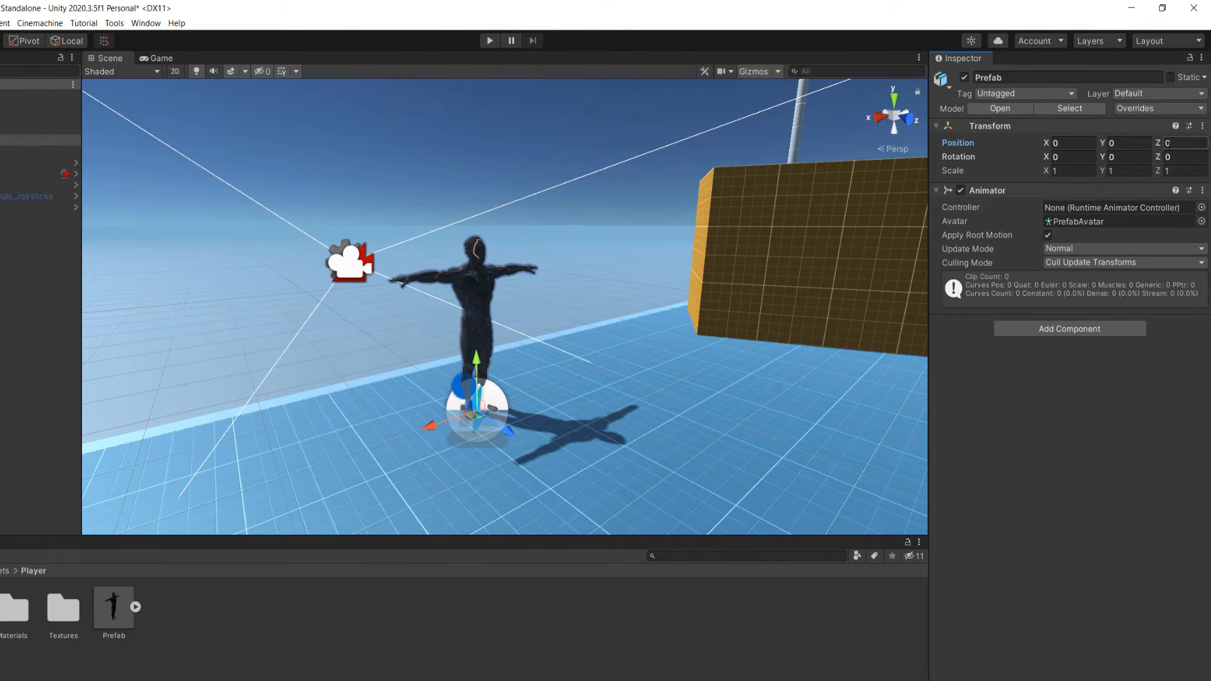
left_click(1201, 192)
left_click(1134, 250)
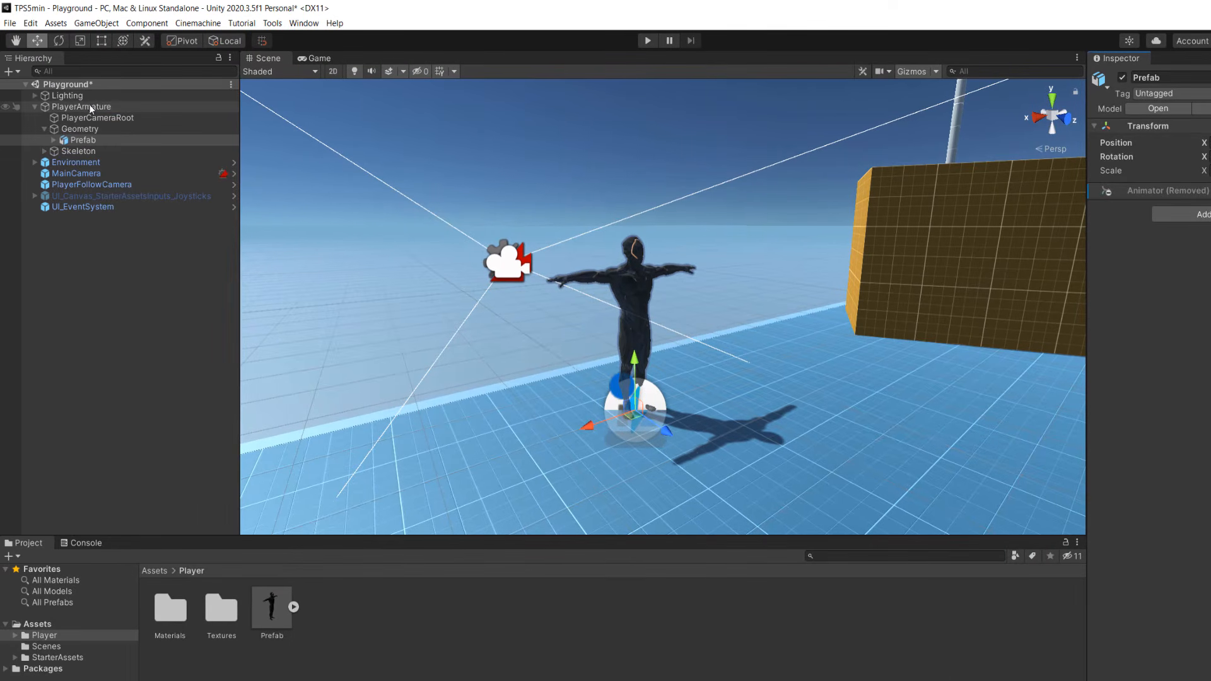
Set the avatar of PlayerArmature's Animator to PrefabAvatar.
left_click(89, 106)
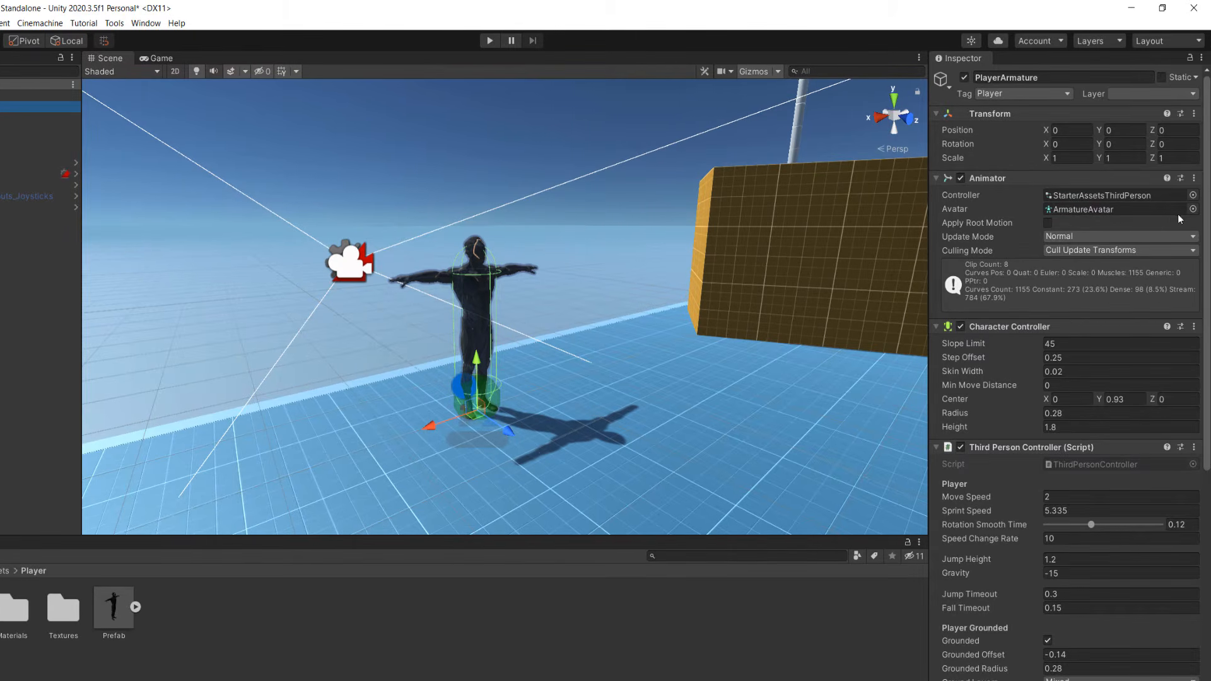
left_click(1193, 209)
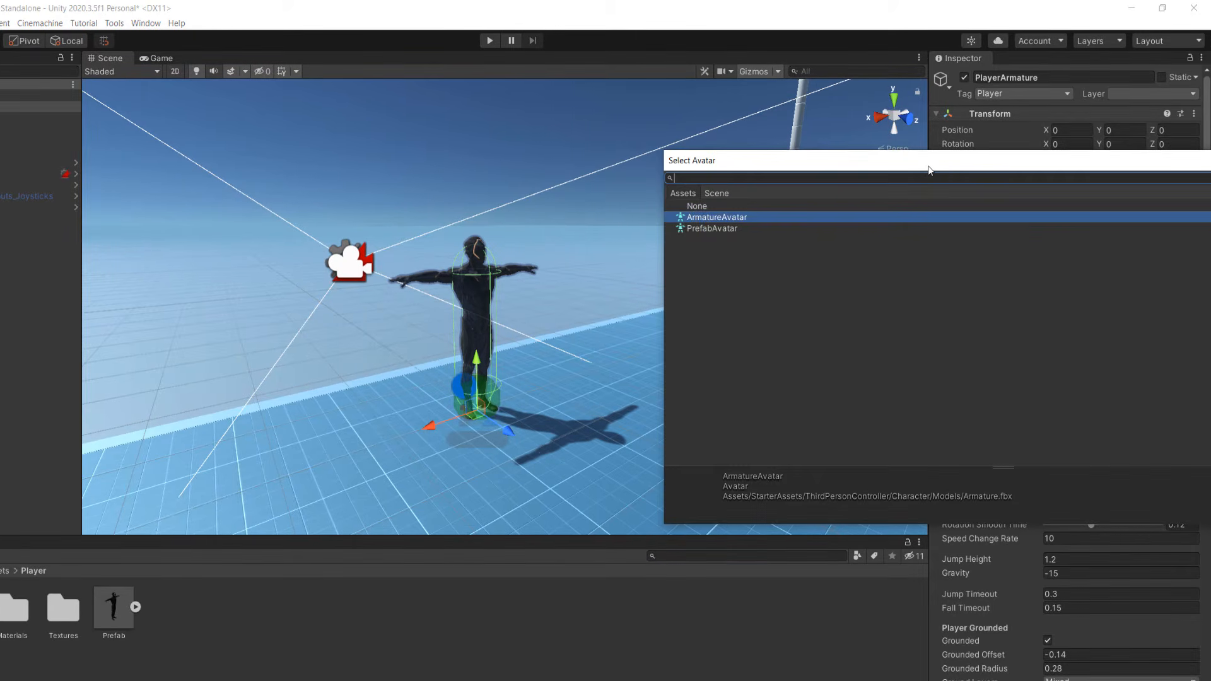
left_click_drag(928, 169, 751, 229)
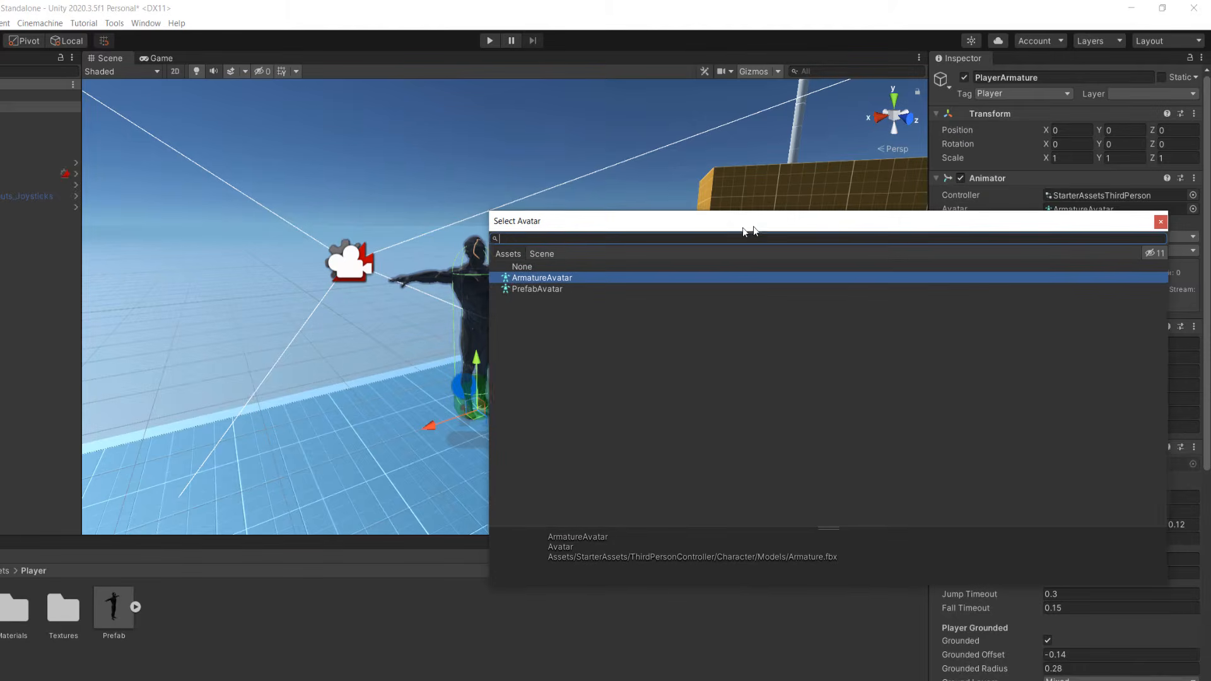
left_click(535, 289)
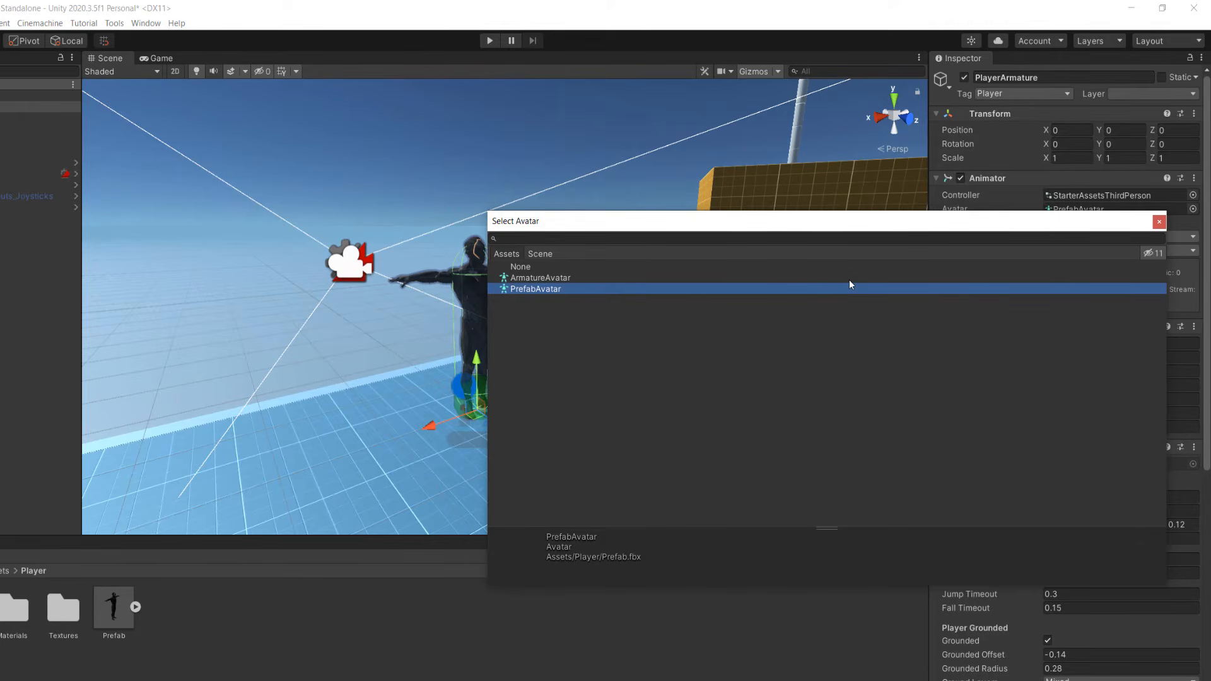
left_click(1159, 222)
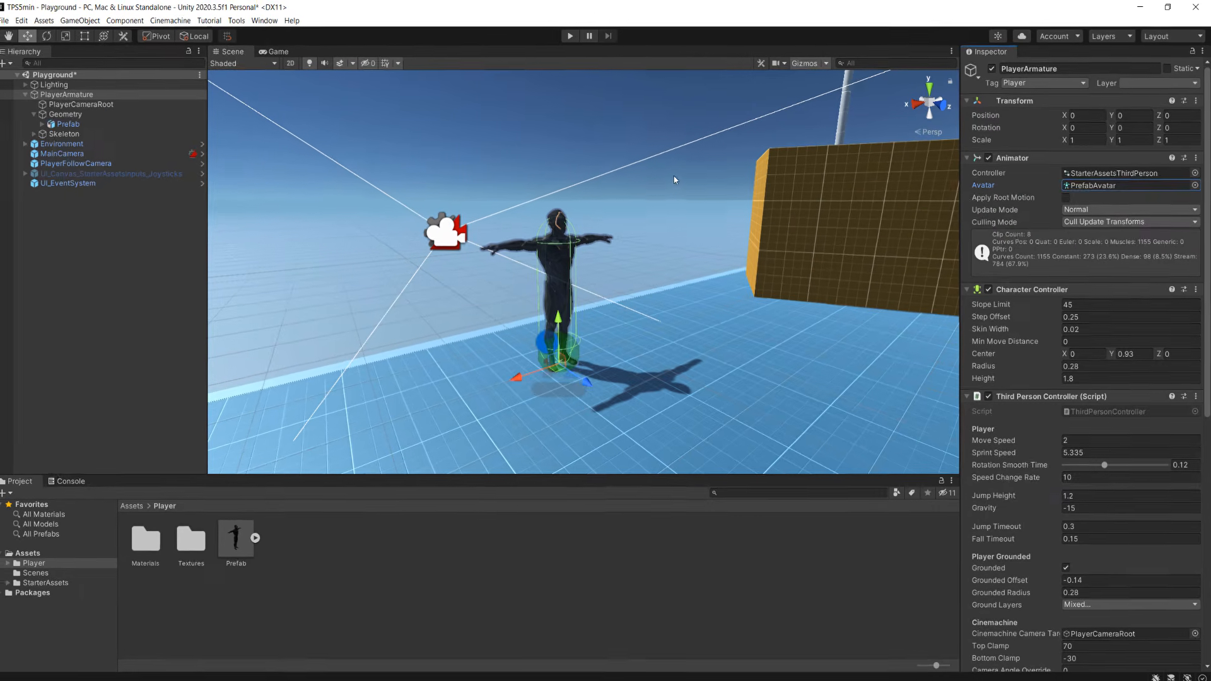
Play the Playground scene, pause it to examine the new character in the scene, and resume play.
left_click(573, 35)
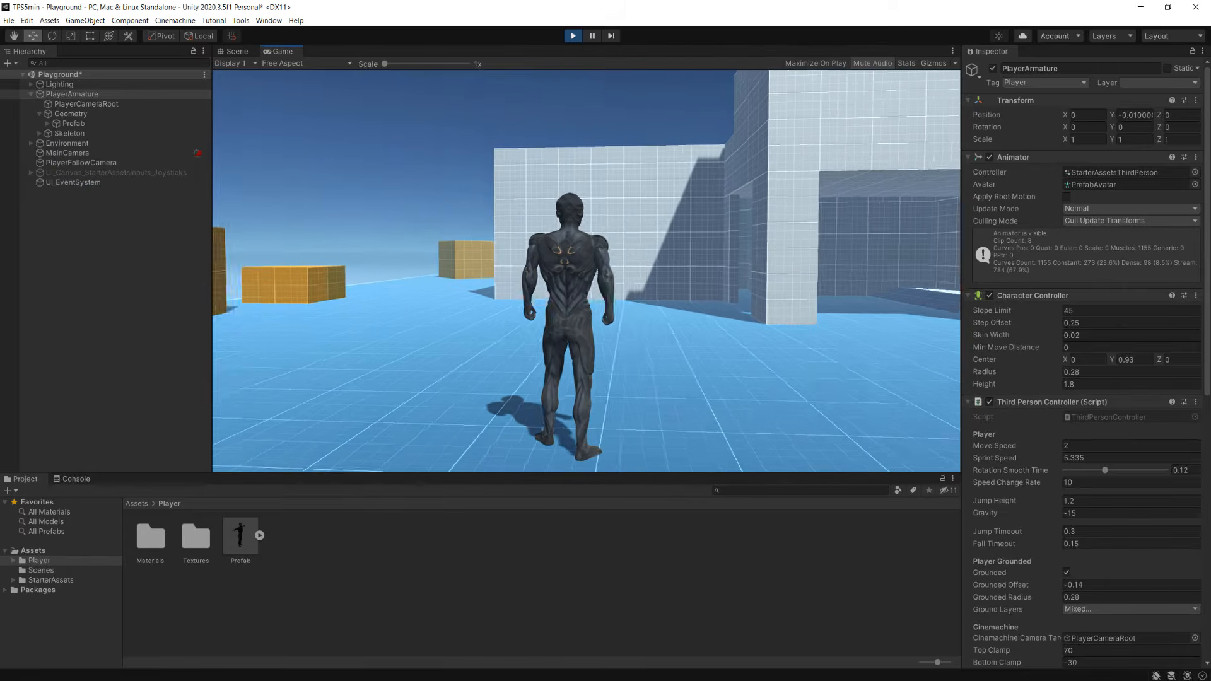
key("Escape")
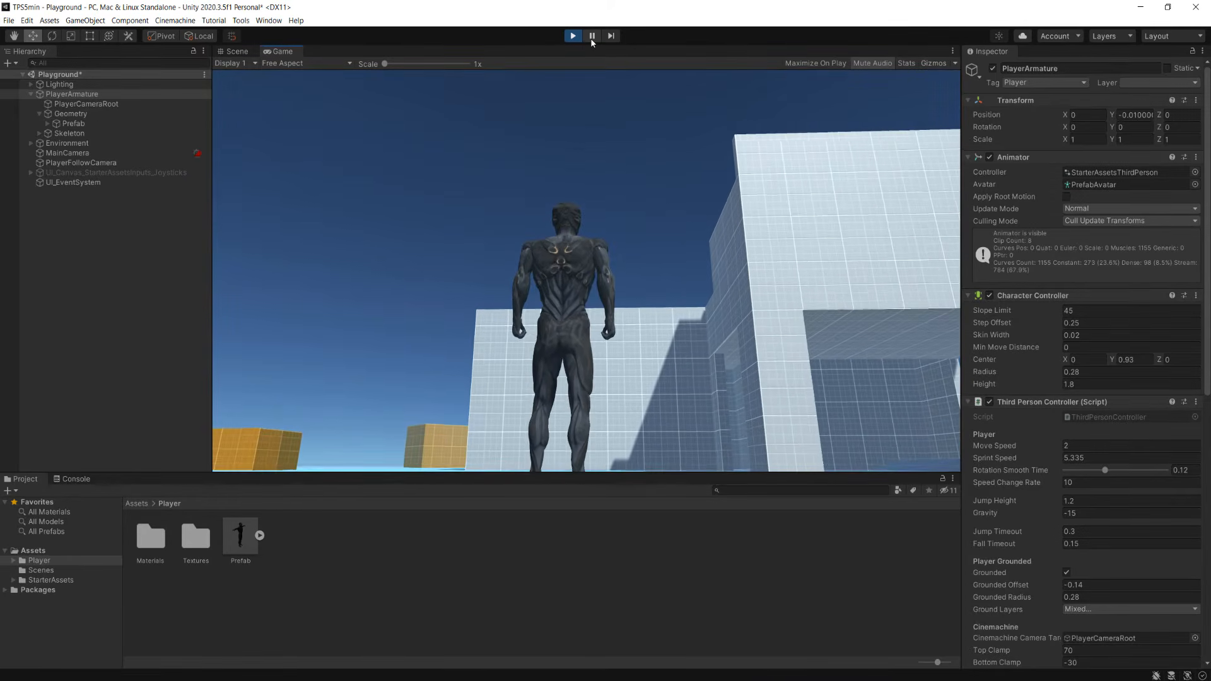
left_click(591, 36)
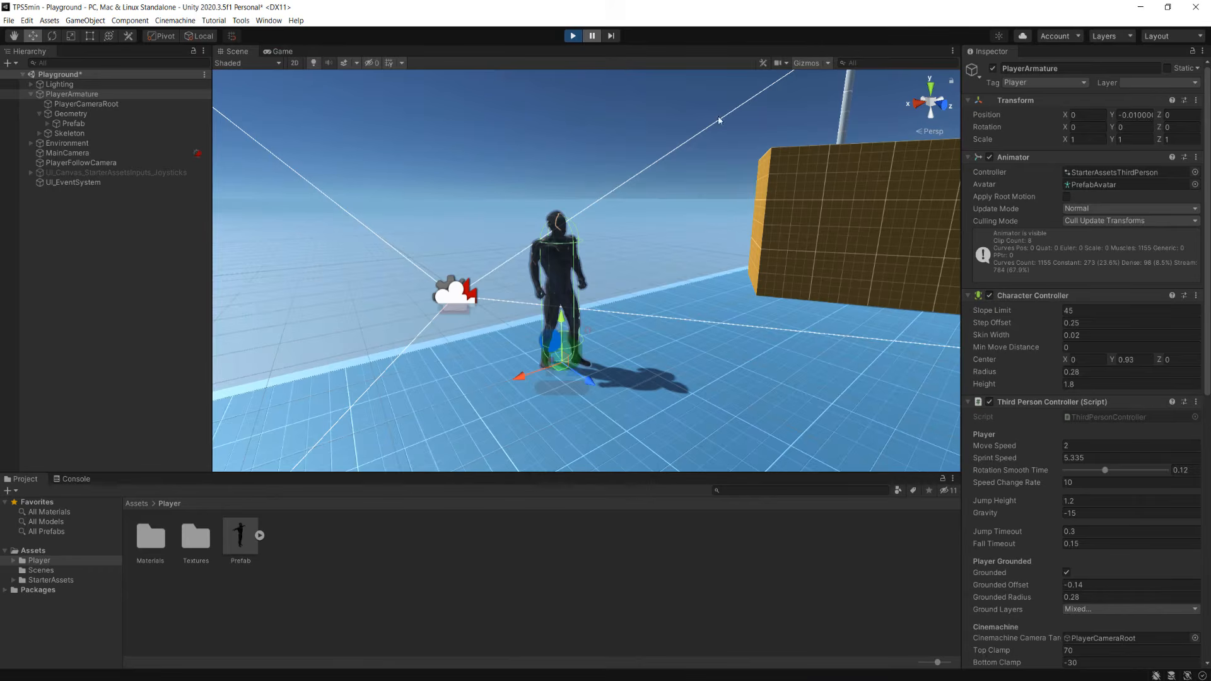
left_click(592, 36)
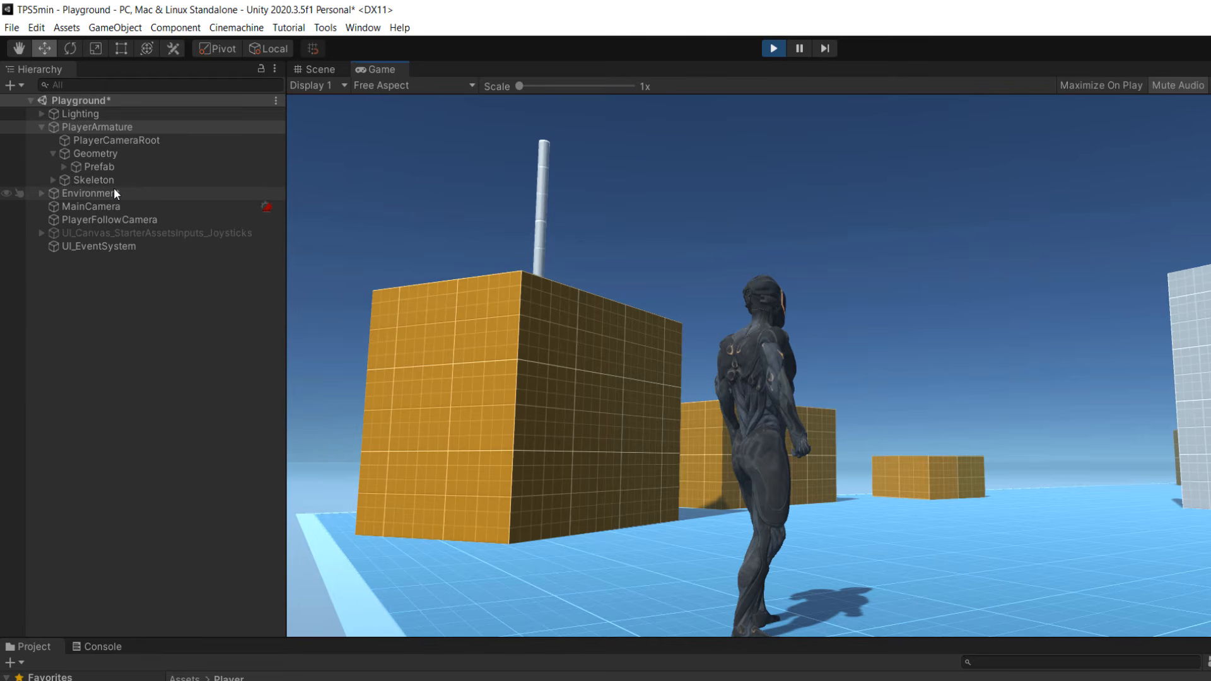
Select PlayerFollowCamera, then run the alien character across the playground, up the stairs and over the raised platforms, jumping to test its movement.
left_click(114, 218)
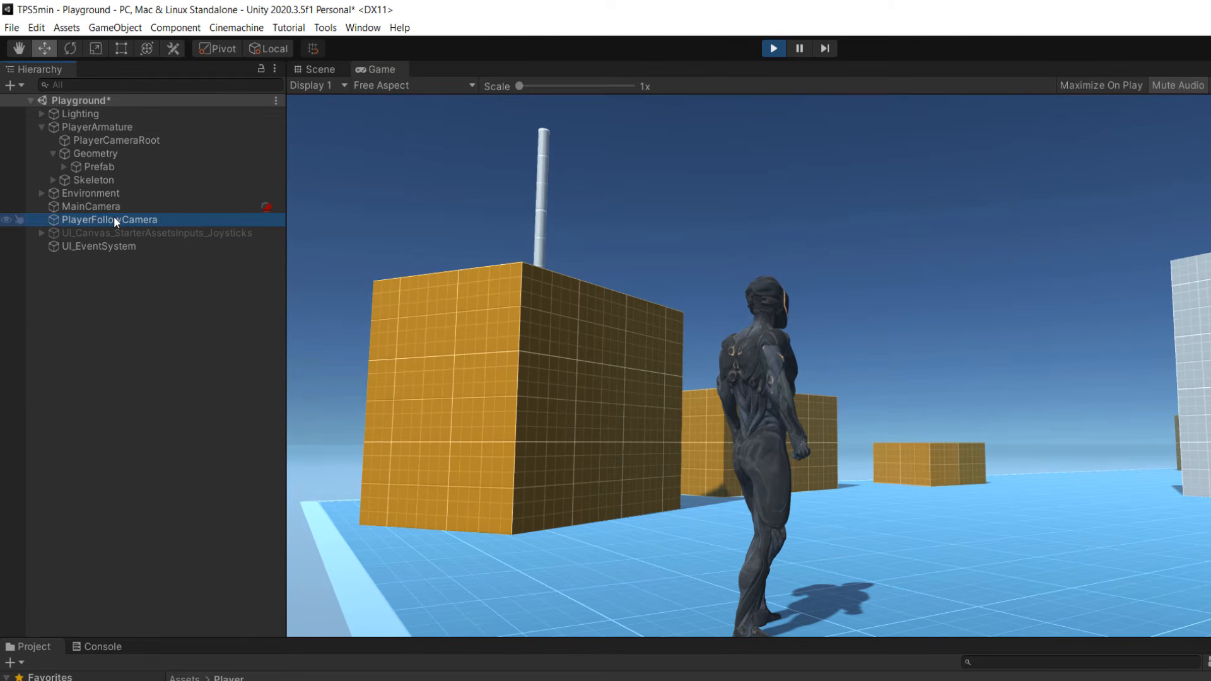
left_click(647, 304)
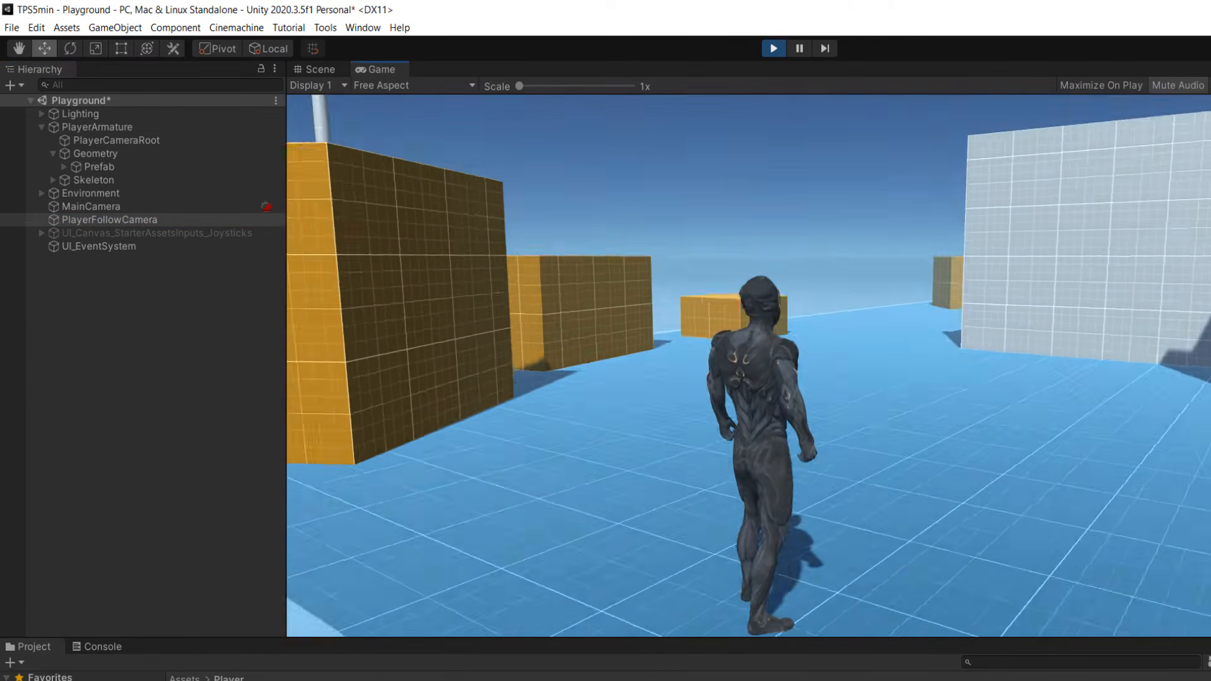
key("w")
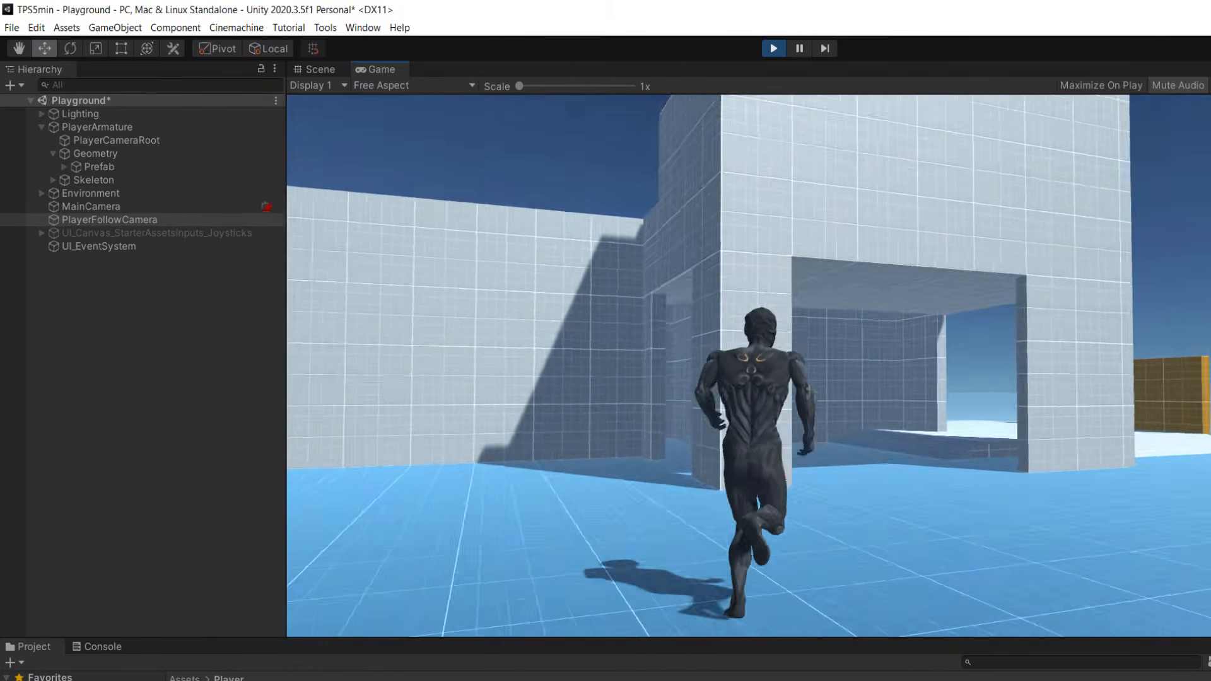
key("d")
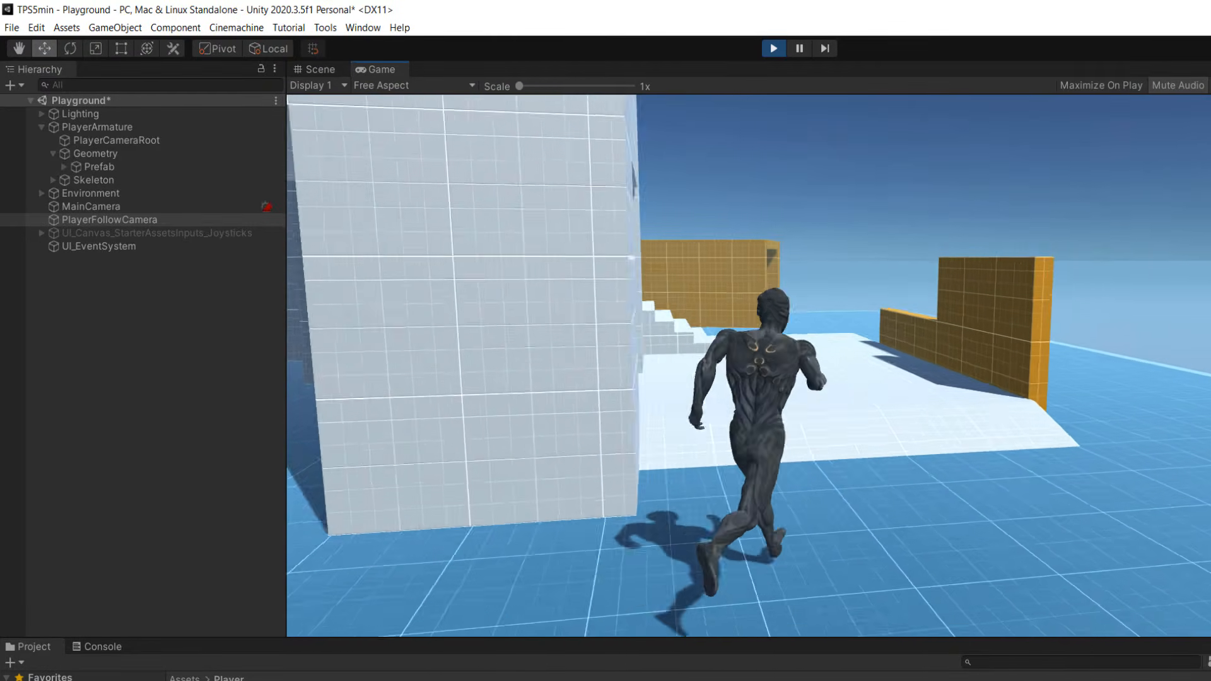
key("w")
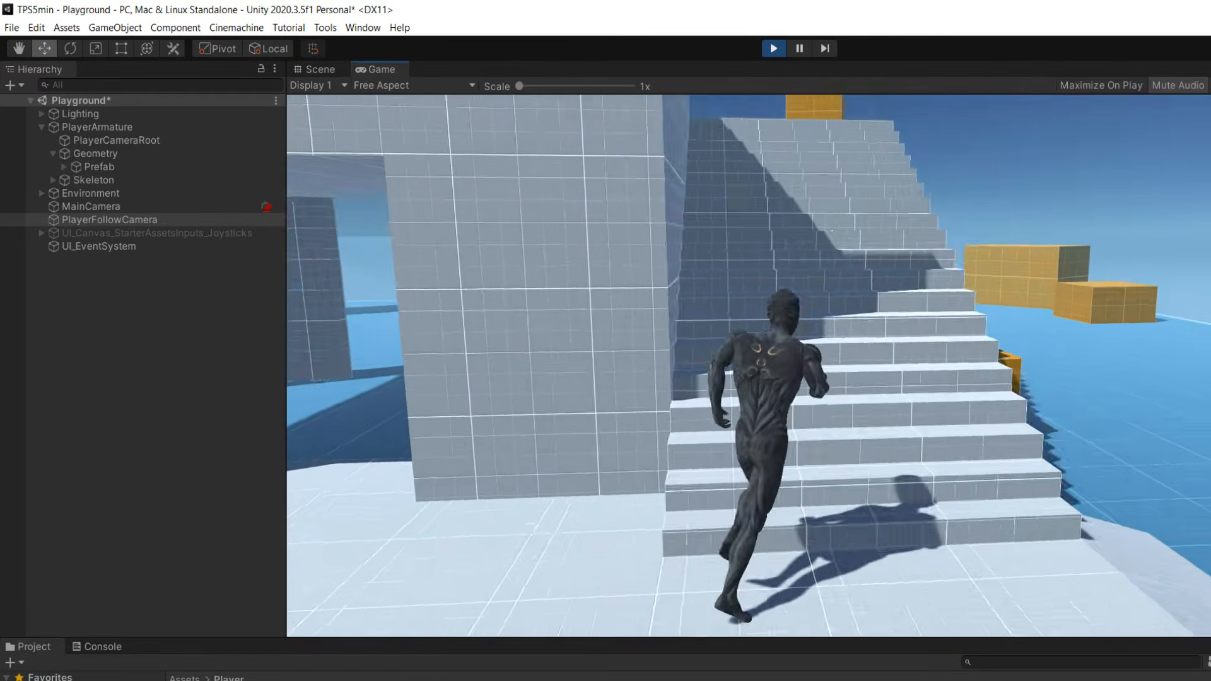
key("w")
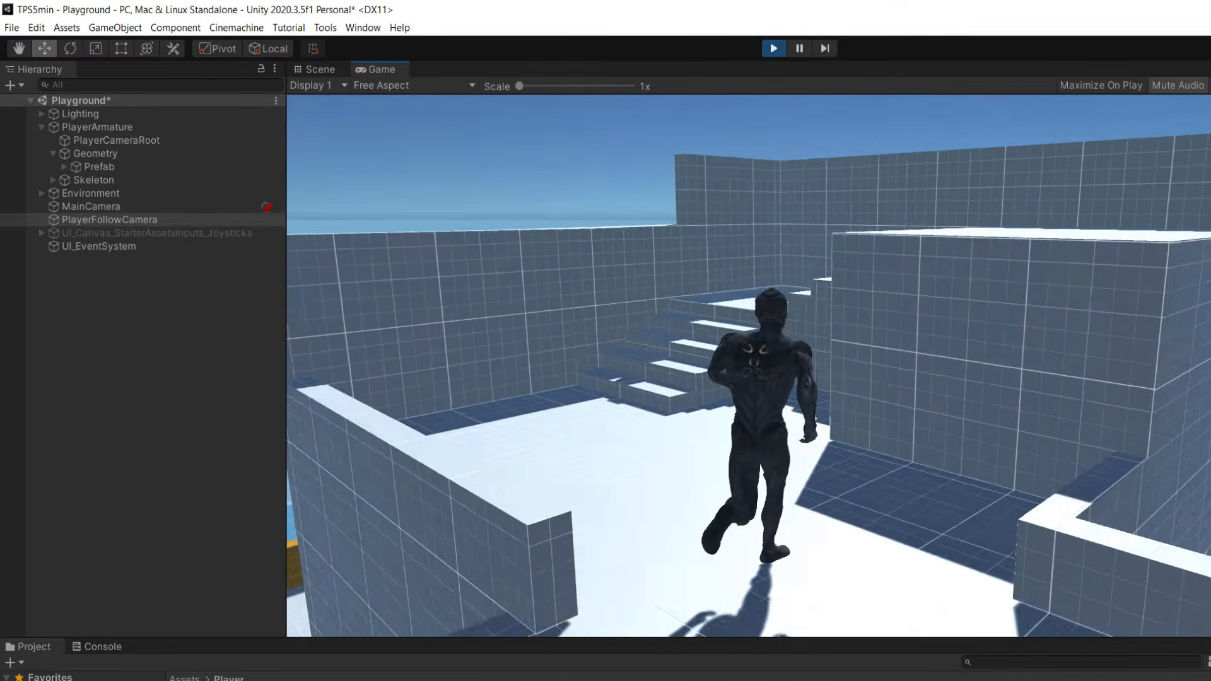
key("w")
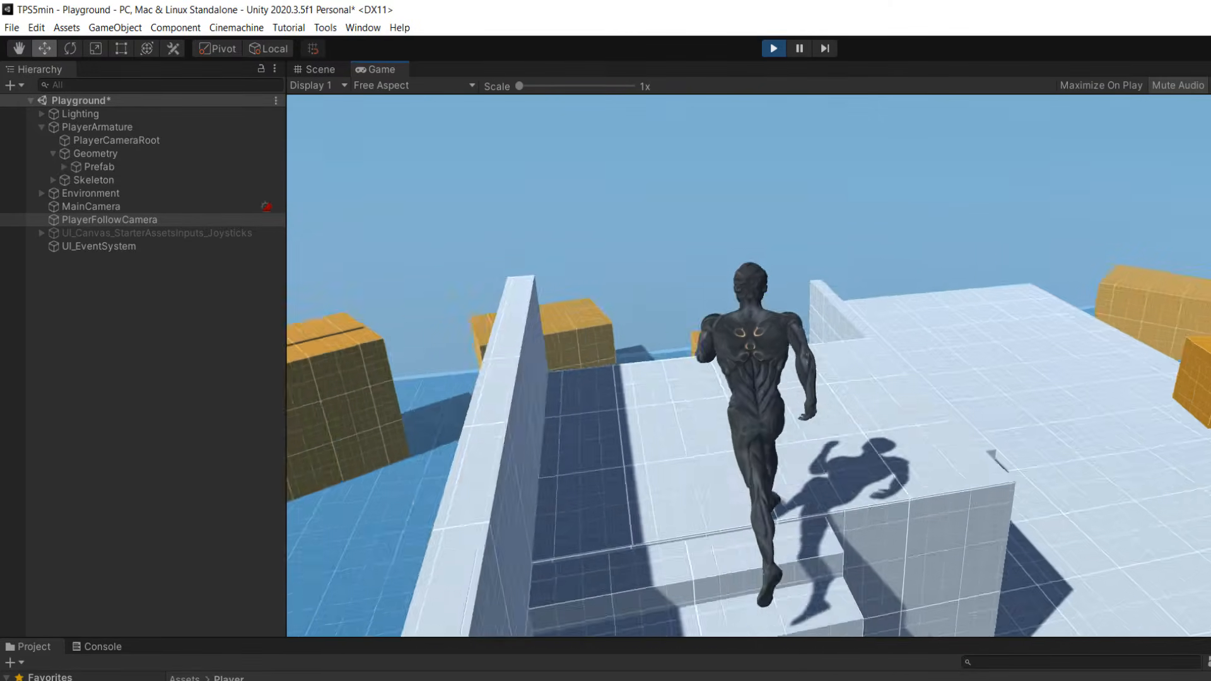
key("w")
key("space")
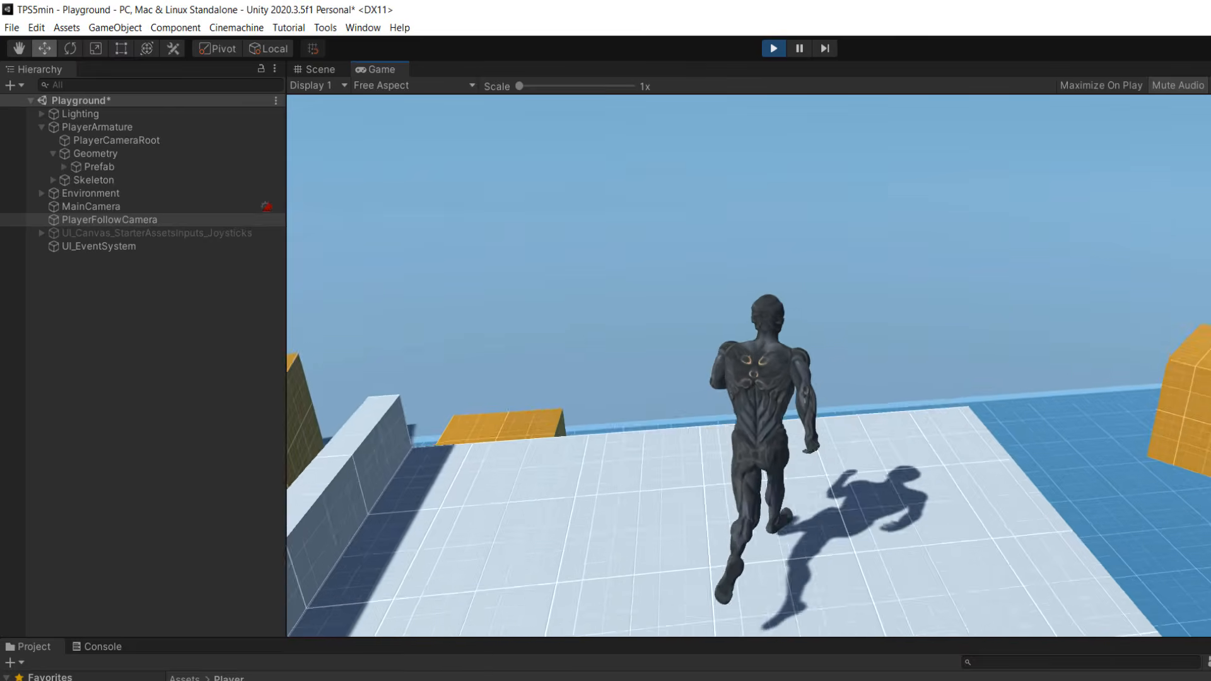
key("space")
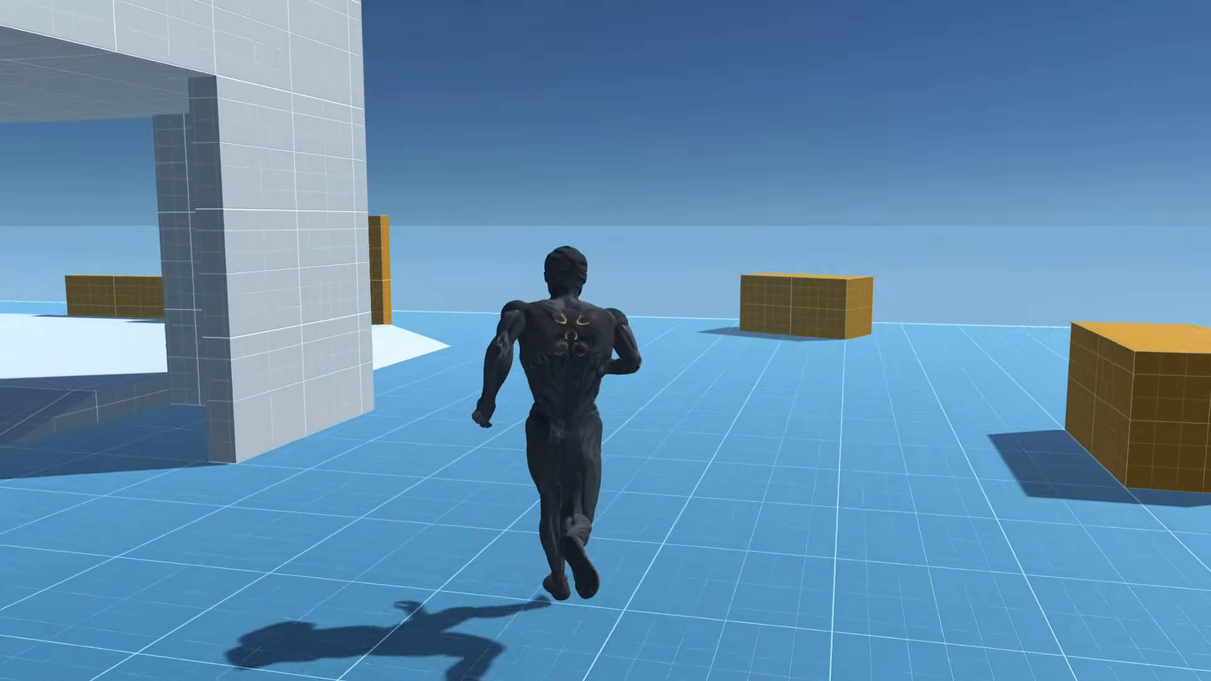